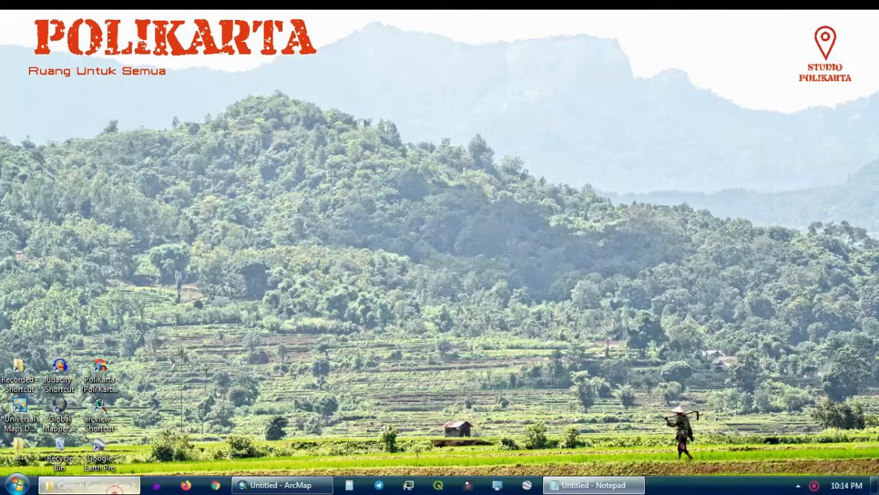
Step: View the Sulsel map image in the Contoh Gambar Peta 2 folder, and close it
click(114, 489)
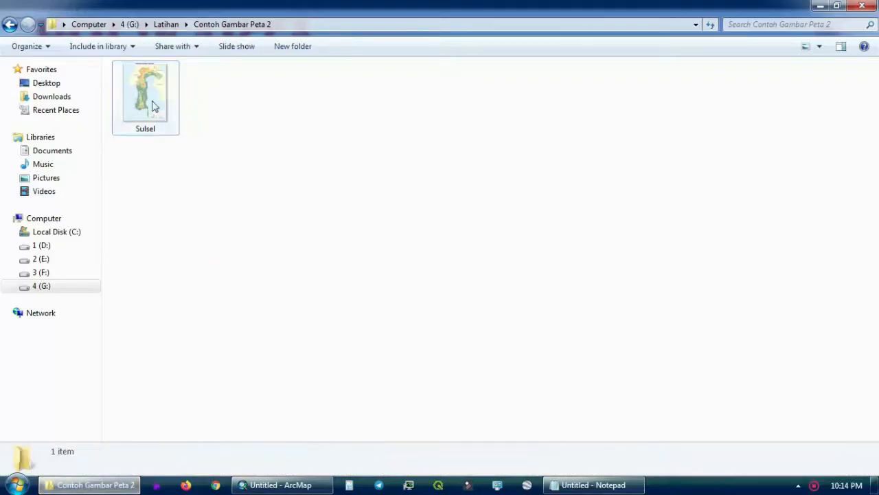
double_click(153, 103)
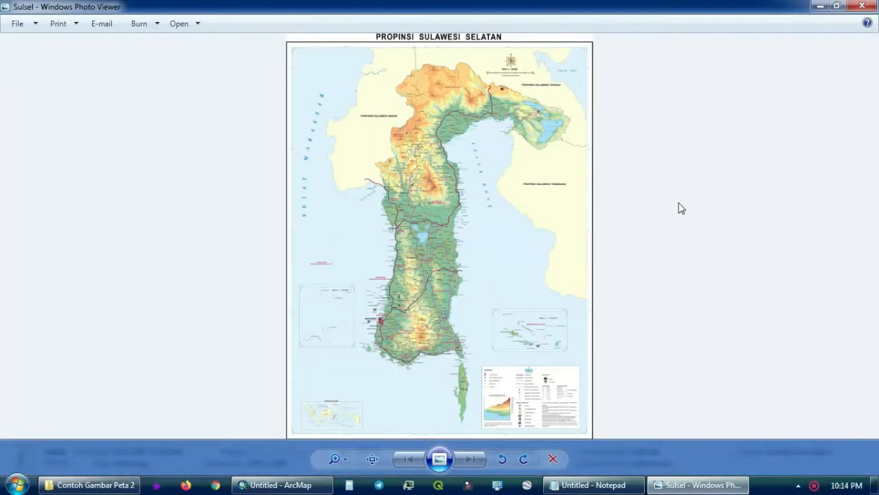
key(alt+F4)
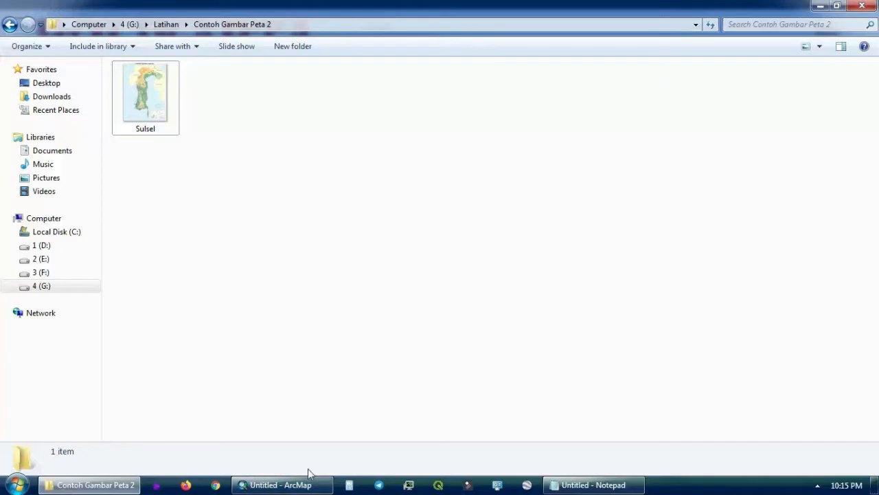
Step: Add the Sulsel image from the Contoh Gambar Peta 2 folder to the map in ArcMap, accepting the missing spatial reference
click(296, 485)
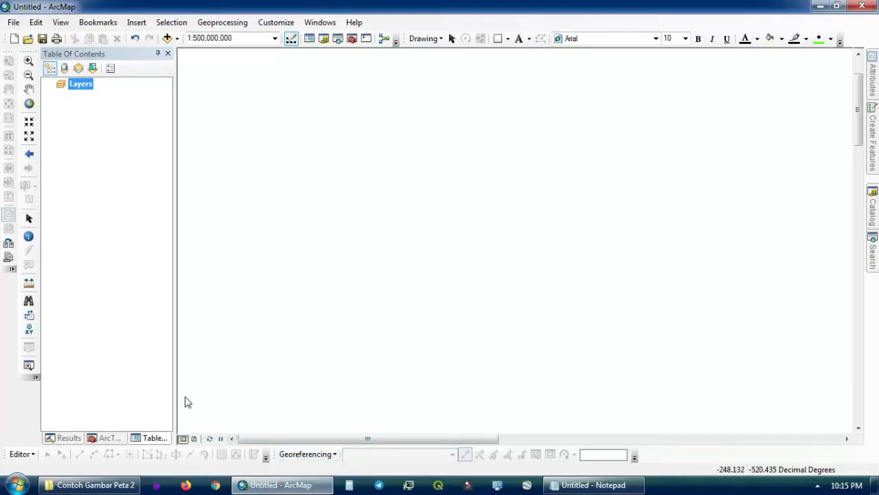
click(103, 485)
click(226, 311)
drag(154, 145, 115, 140)
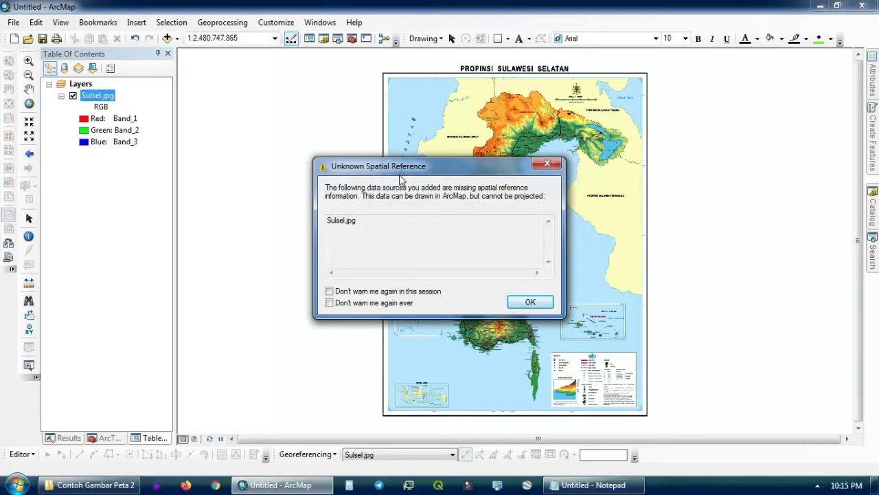
click(530, 302)
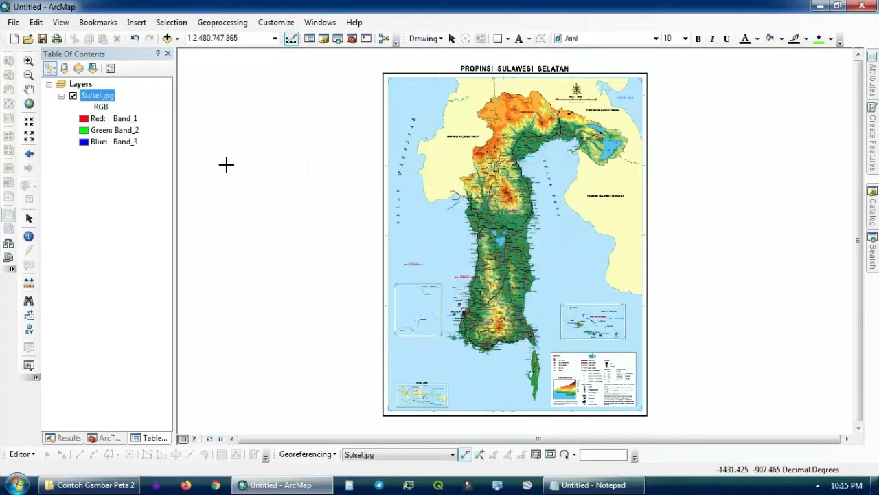
Step: Check the data frame's coordinate system and whether the Georeferencing toolbar is enabled
double_click(80, 83)
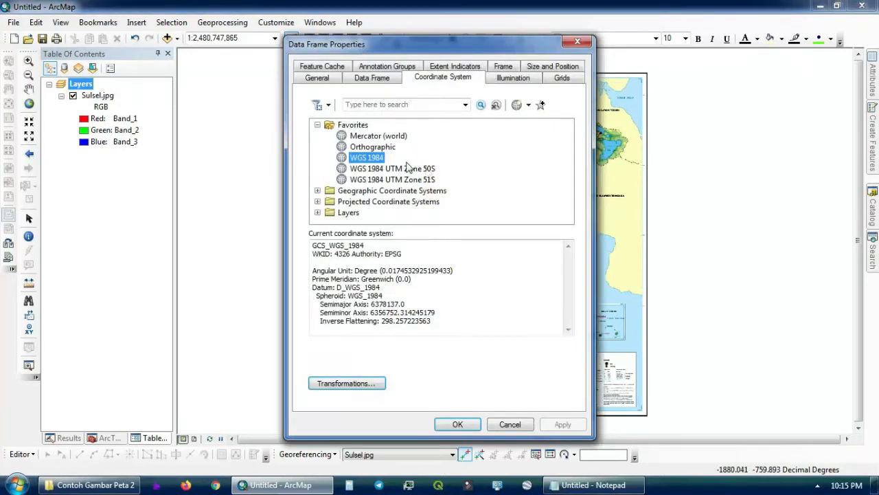
click(469, 430)
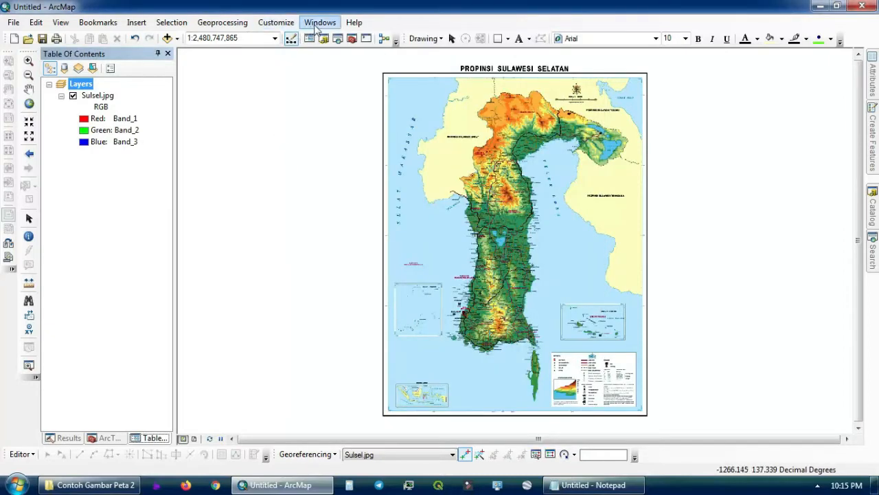
click(277, 24)
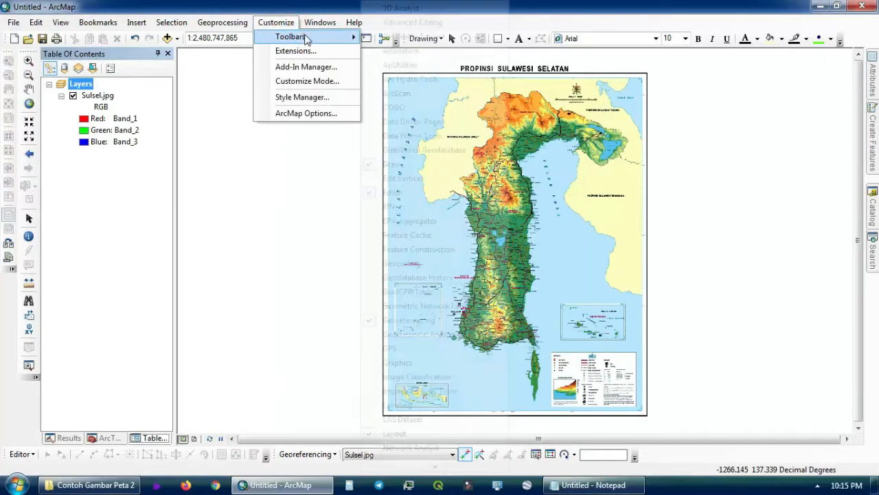
mouse_move(294, 36)
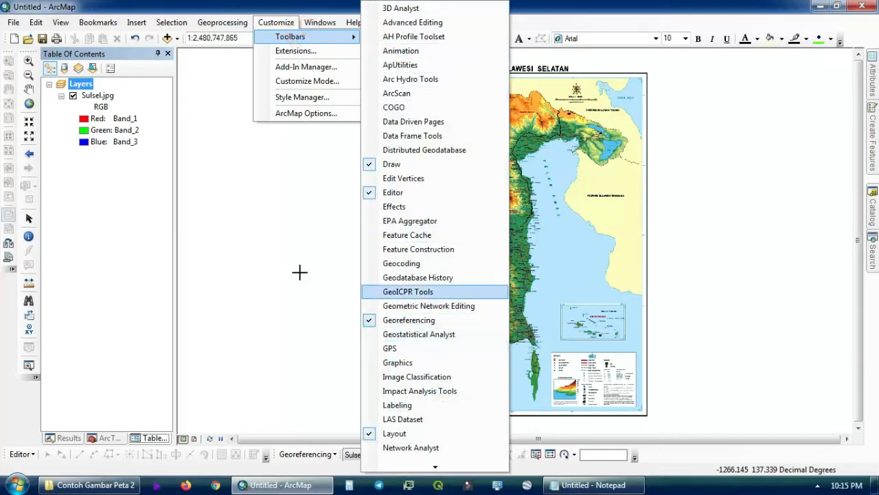
click(359, 8)
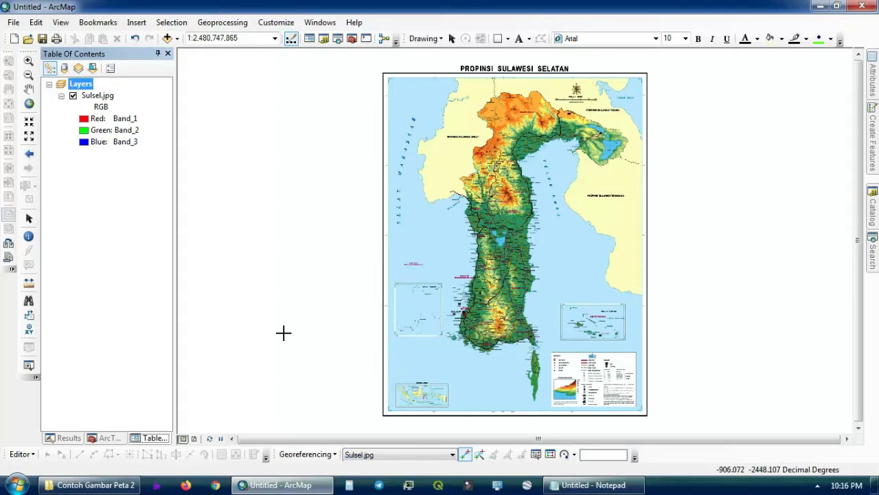
Step: Find the first longitude tick near the map's upper-left corner and note its longitude in Notepad as 118 30 0
click(28, 60)
drag(365, 63, 666, 105)
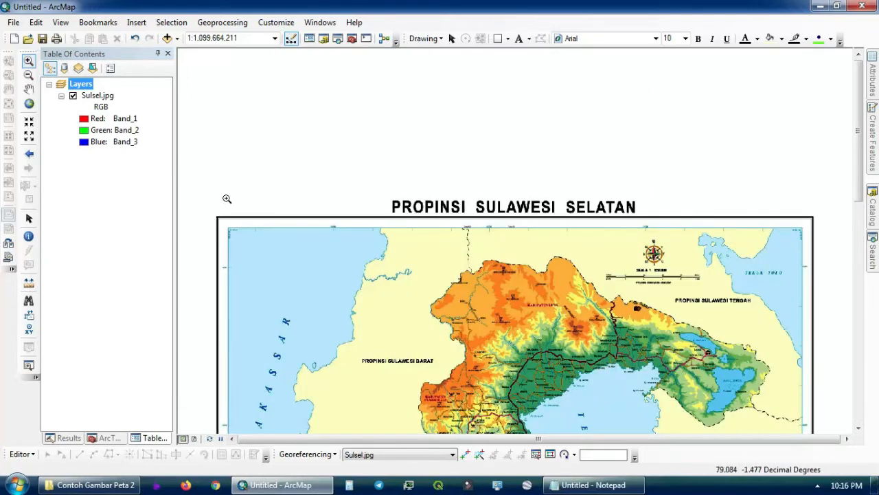
drag(849, 308, 834, 313)
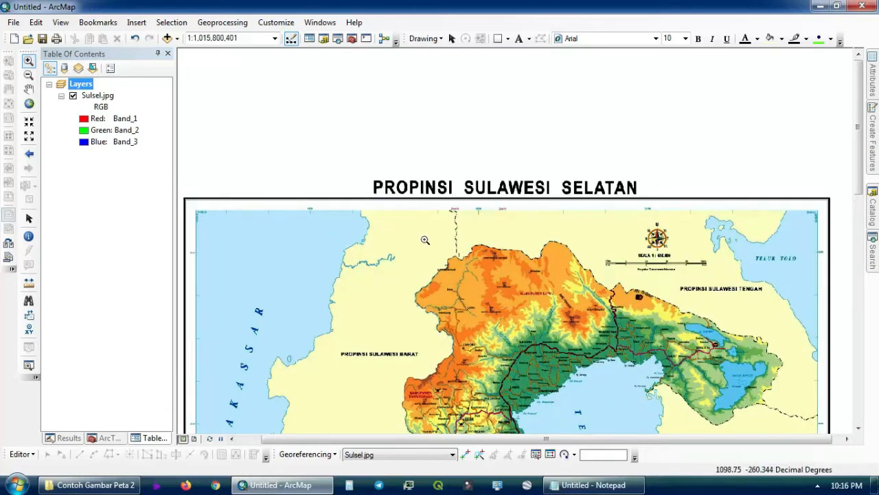
scroll(262, 190, up, 2)
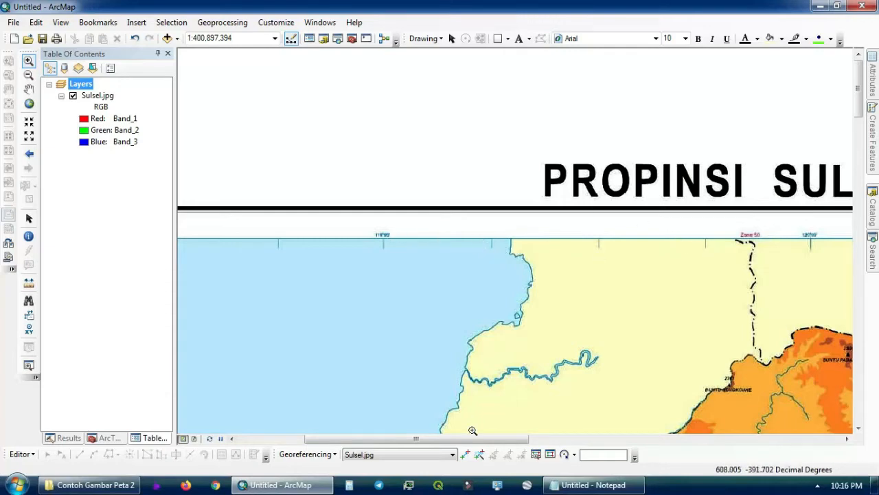
drag(463, 438, 397, 438)
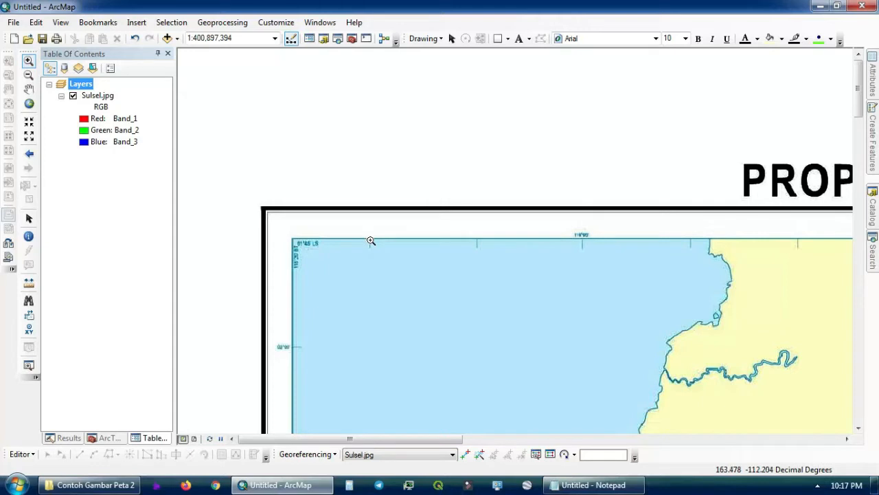
click(587, 484)
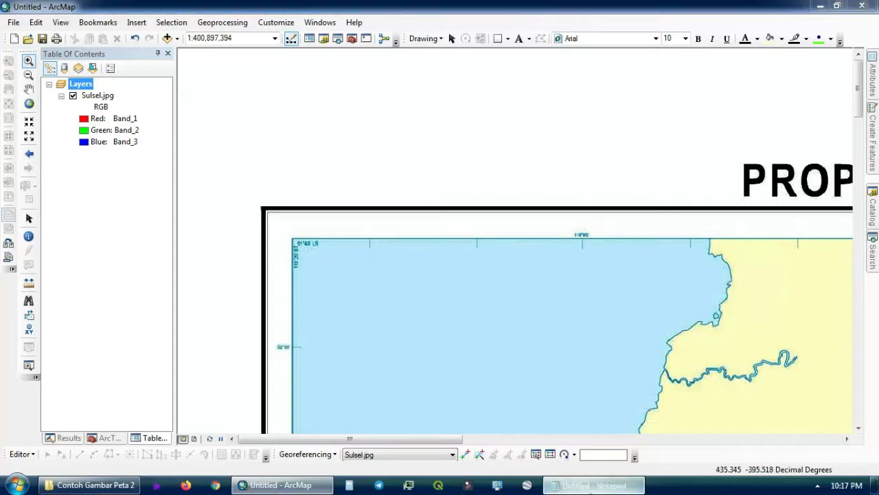
click(610, 280)
text(118 30 0)
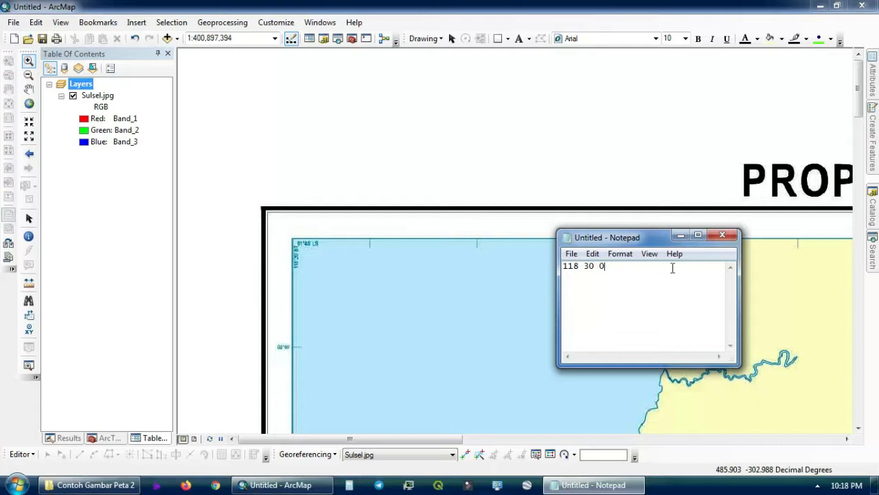
Step: Find the first latitude tick on the map's left edge and note it in Notepad as 2 0 0 below the longitude
click(281, 485)
scroll(321, 403, up, 1)
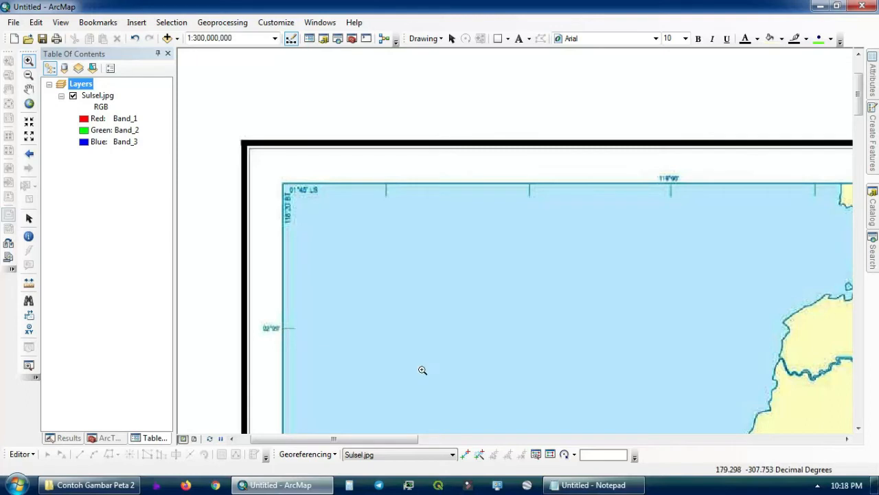
click(613, 485)
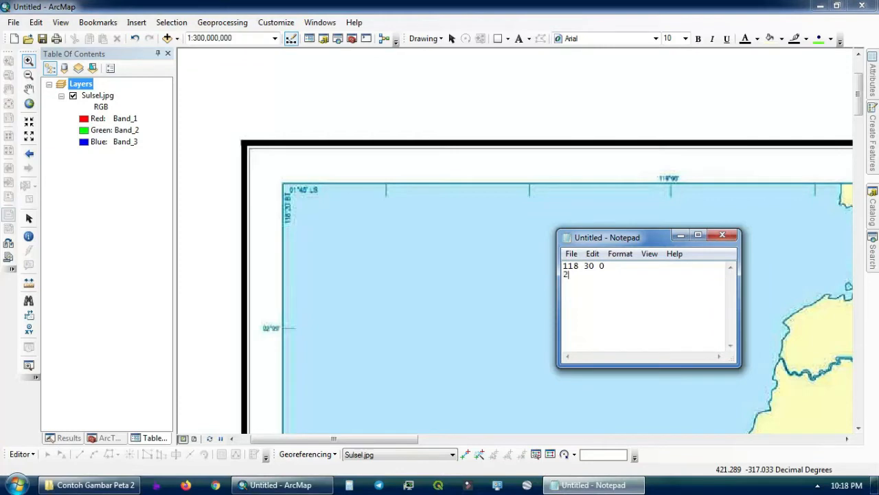
text(2 0)
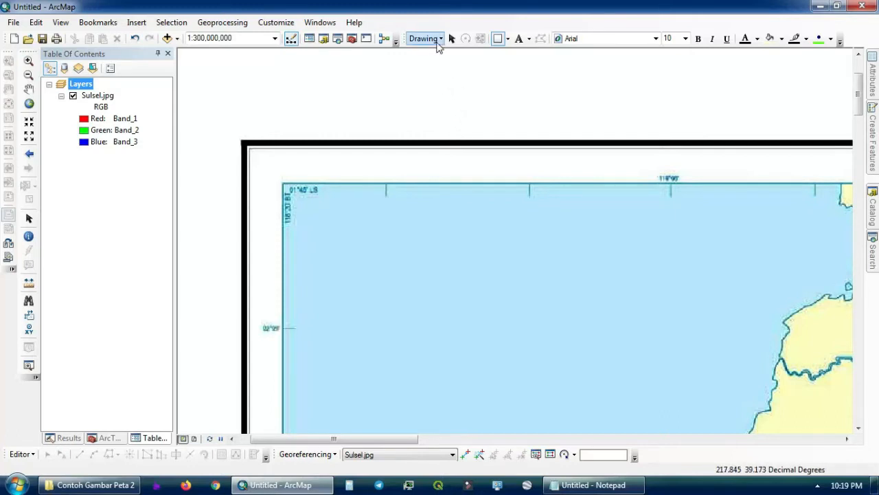
Step: Draw a guide rectangle over the map's upper-left corner, ending where the first longitude tick meets the first latitude tick
click(508, 38)
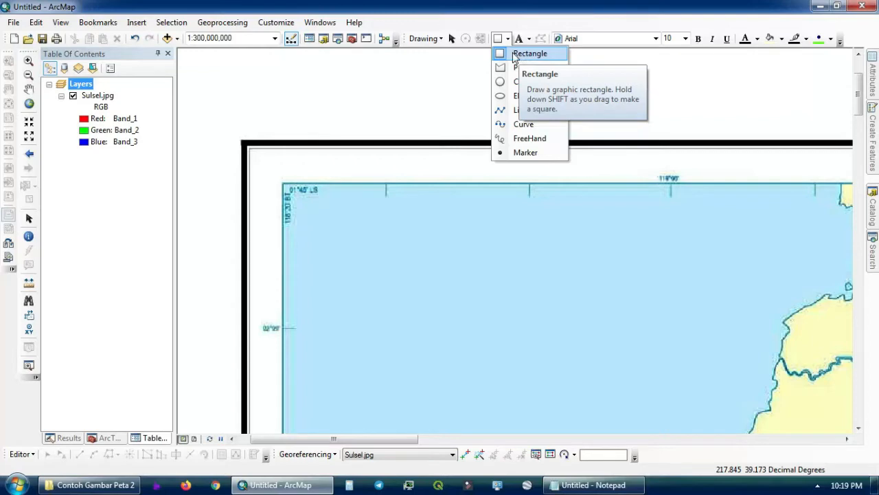
click(286, 22)
mouse_move(293, 39)
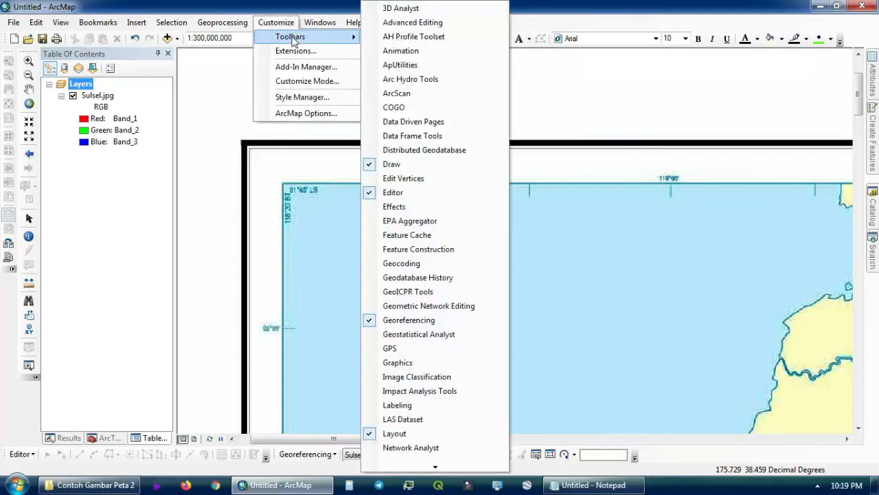
click(531, 16)
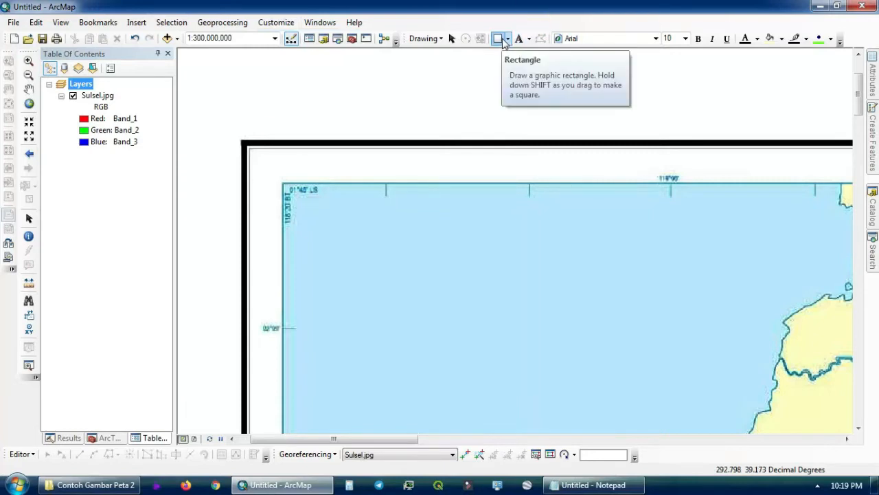
click(500, 39)
drag(272, 179, 386, 328)
scroll(432, 240, down, 1)
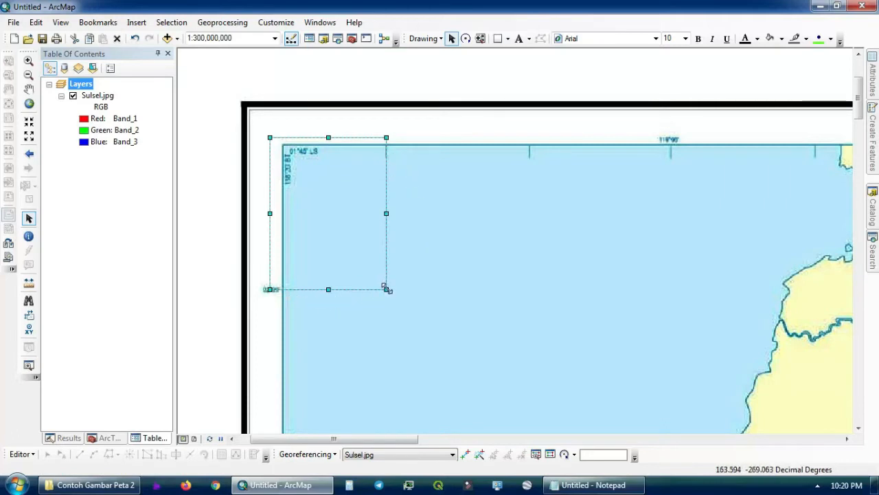
Step: Place a georeferencing control point exactly on the guide rectangle's lower-right corner
click(465, 454)
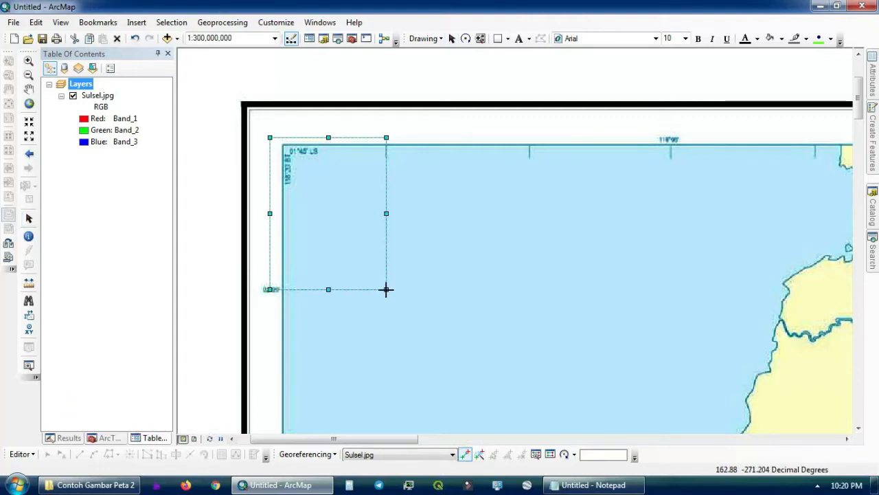
scroll(385, 289, down, 1)
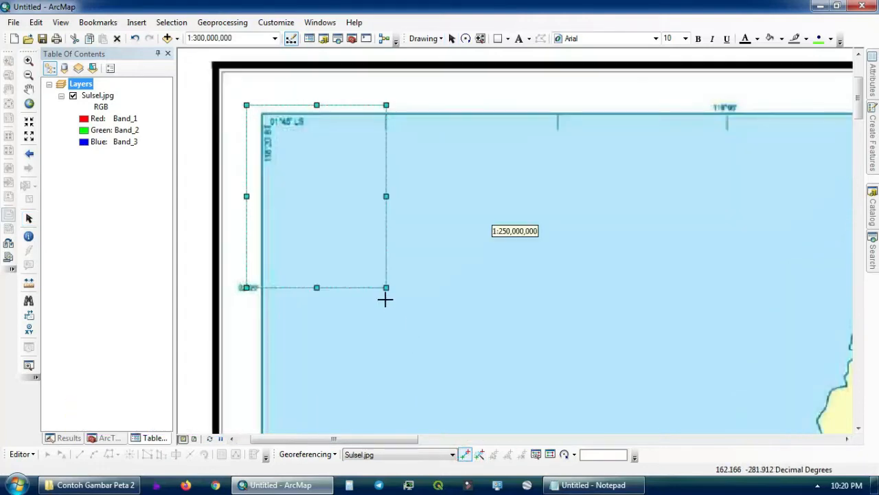
scroll(385, 298, down, 8)
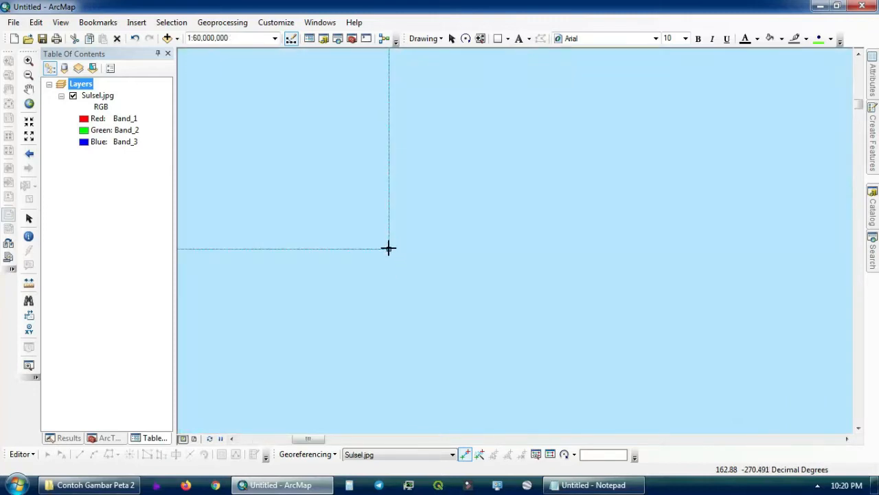
click(389, 248)
Step: Set the control point's longitude in DMS to 118 degrees, 30 minutes, 0 seconds, following the Notepad notes
right_click(388, 248)
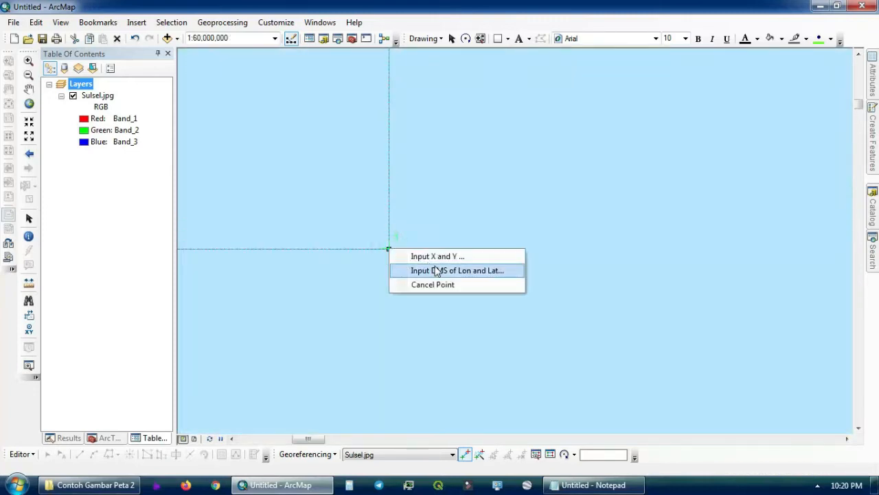
click(442, 271)
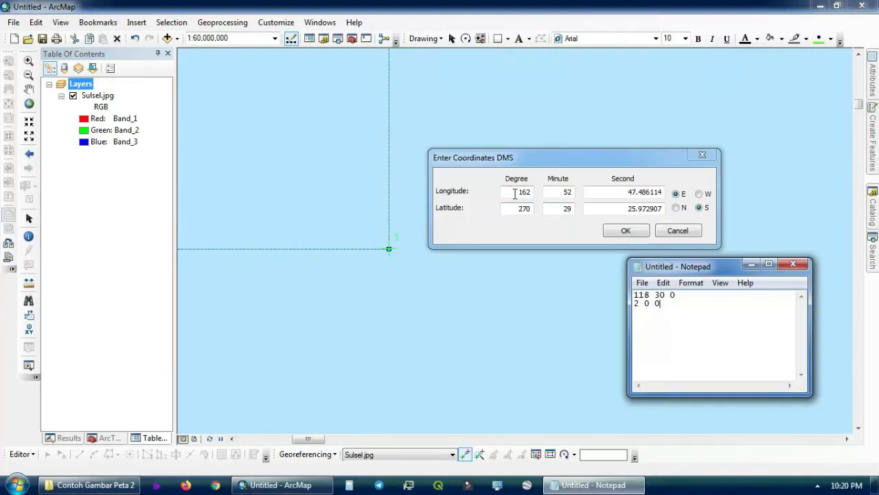
double_click(518, 193)
text(1)
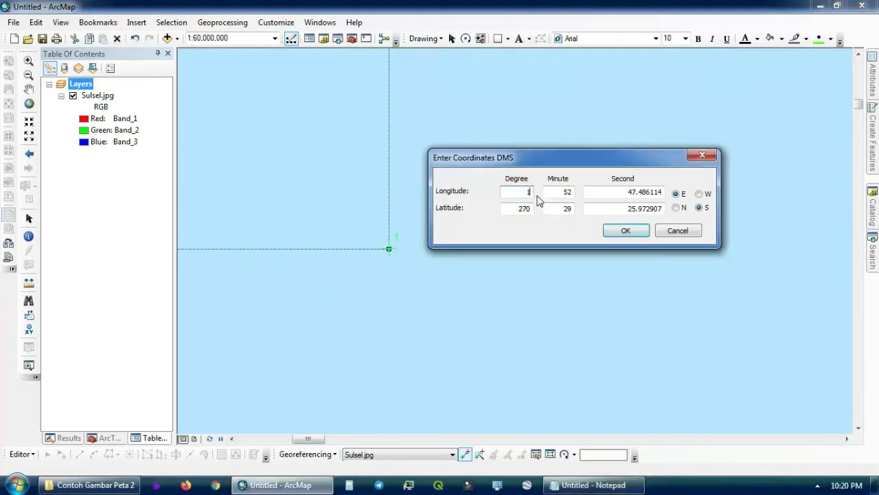
text(18)
click(594, 485)
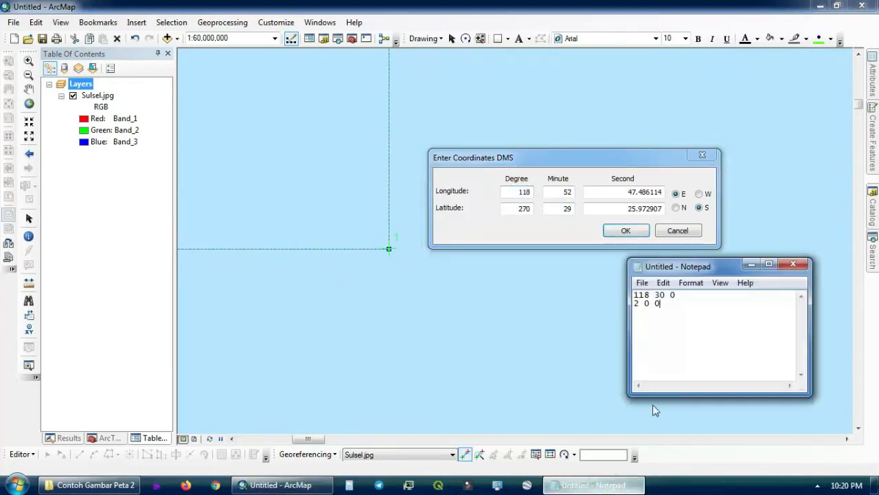
click(564, 191)
key(Delete)
key(Delete)
text(30)
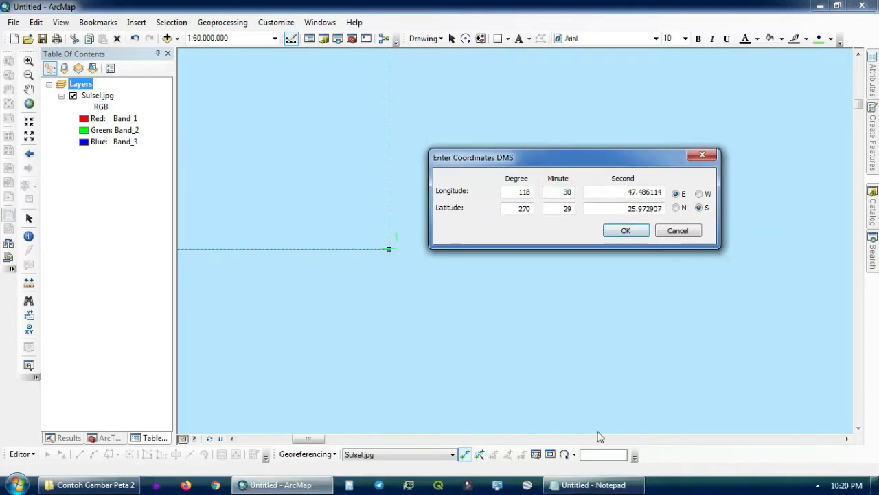
click(582, 485)
click(590, 485)
double_click(621, 191)
text(0)
Step: Set the control point's latitude in DMS to 2 degrees, 0 minutes, 0 seconds South and accept the coordinates
click(592, 485)
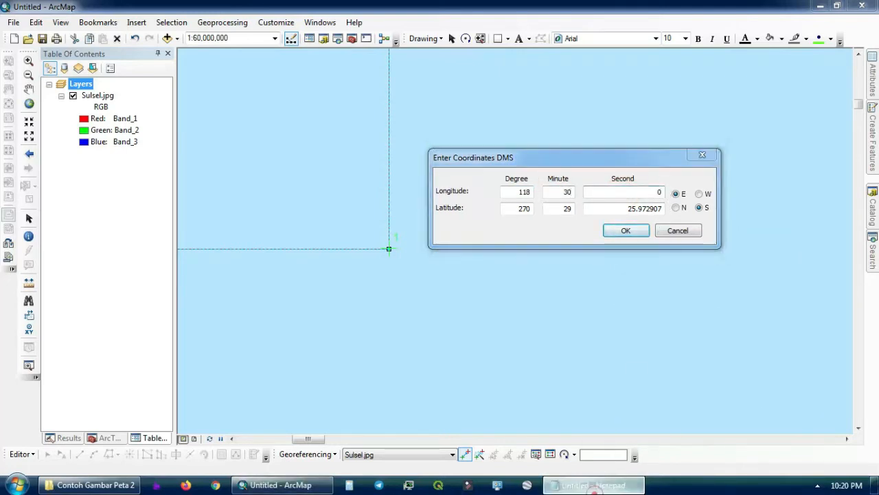
double_click(520, 209)
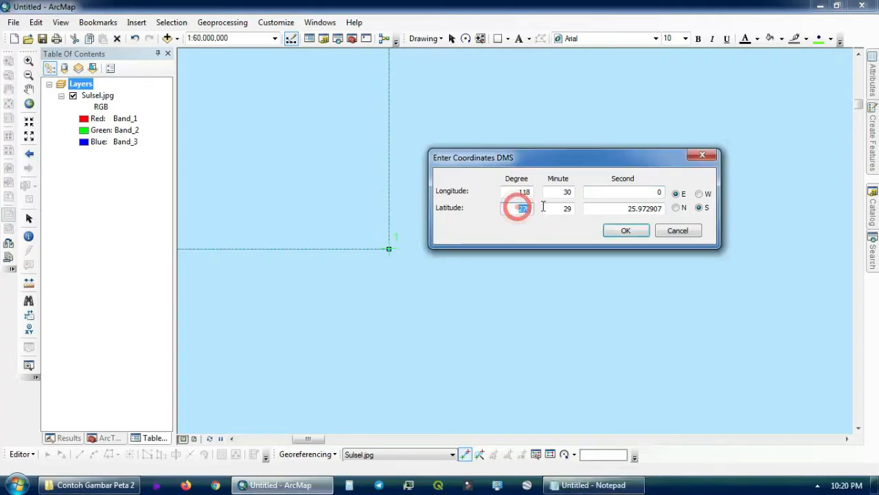
text(2)
click(582, 485)
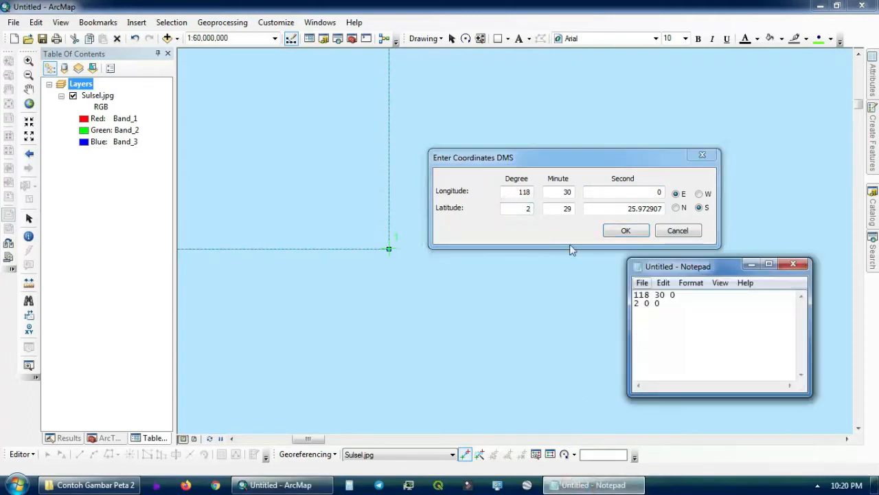
double_click(561, 208)
text(0)
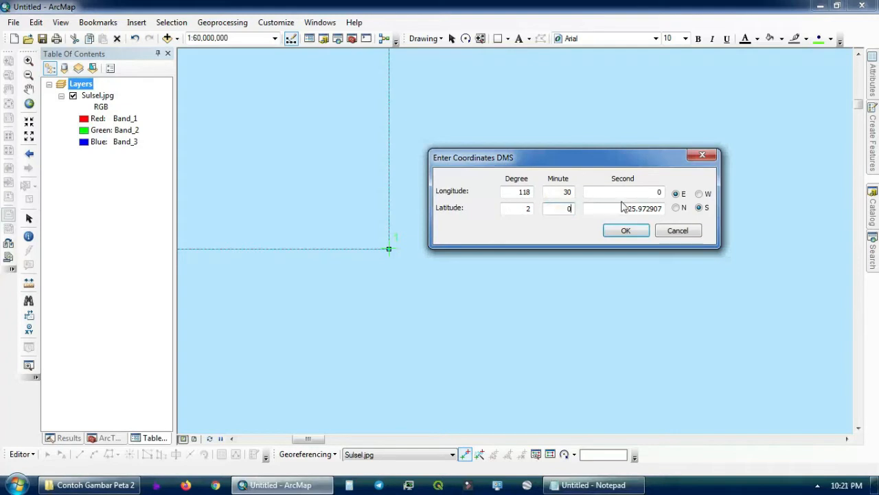
drag(615, 205, 672, 209)
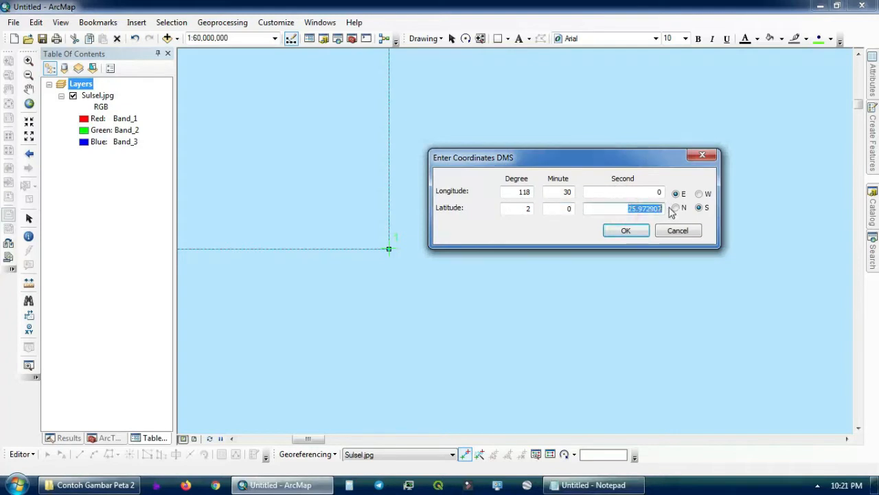
text(0)
click(638, 234)
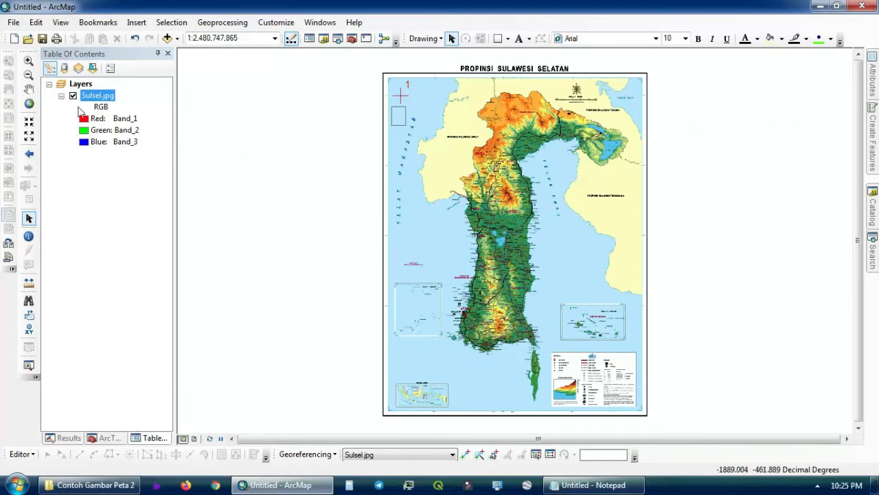
Step: Draw a guide rectangle over the map's upper-right corner, from the last longitude tick to the 02°00' latitude tick
click(29, 61)
drag(598, 71, 661, 124)
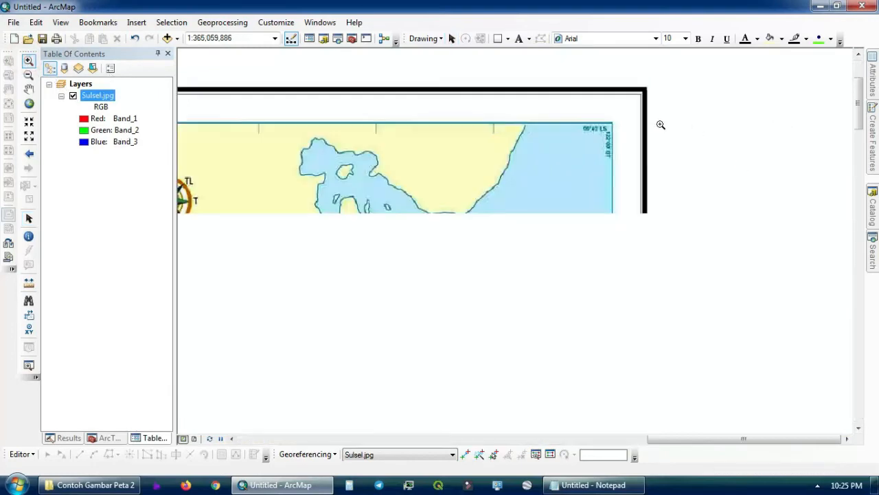
click(522, 198)
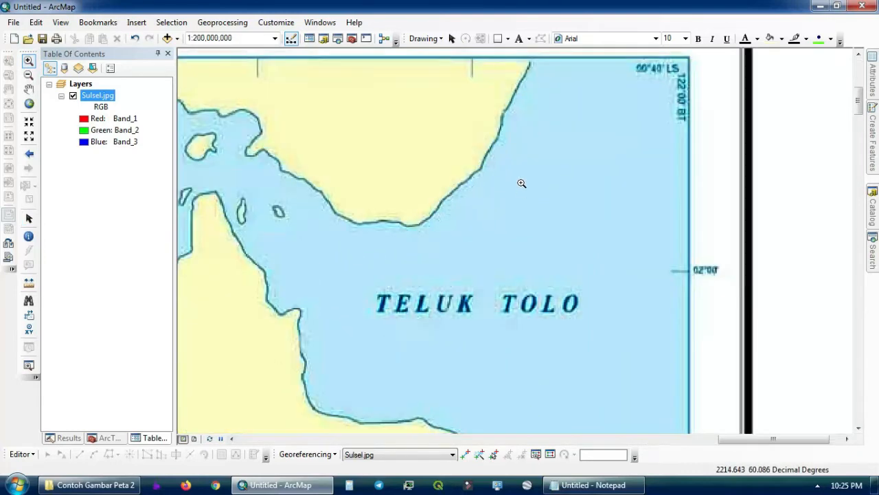
click(497, 40)
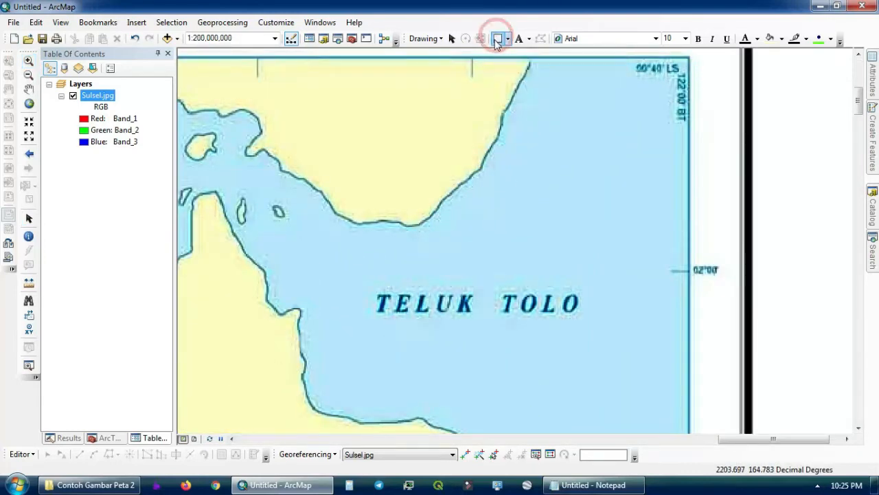
mouse_move(472, 58)
mouse_down()
mouse_move(485, 116)
mouse_move(603, 228)
mouse_move(696, 271)
mouse_up()
scroll(697, 270, up, 2)
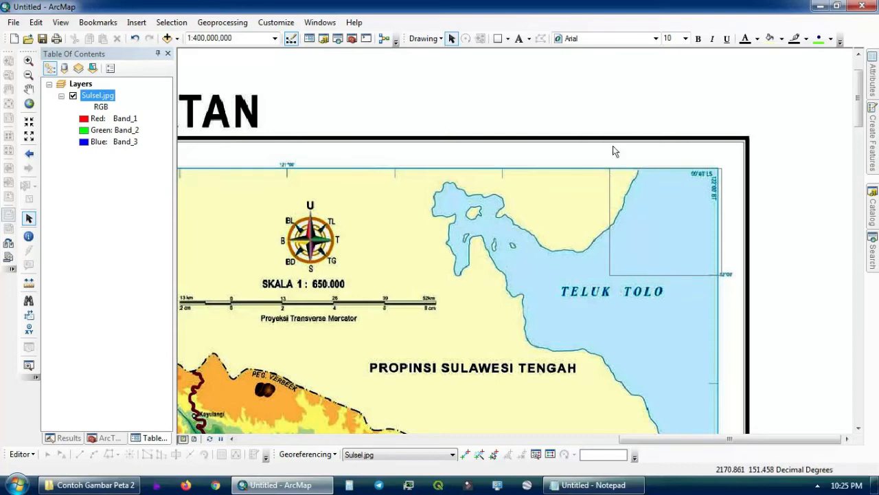
Step: Note the second point's coordinates in Notepad, with longitude 121 45 and latitude 2 0 on separate lines
click(595, 485)
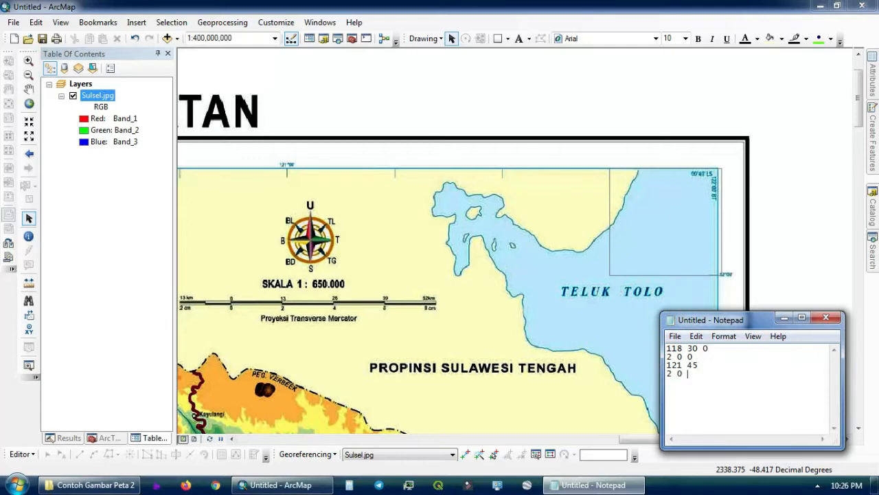
click(654, 295)
Step: Place the second georeferencing control point exactly on the new guide rectangle's lower-left corner
scroll(654, 294, up, 5)
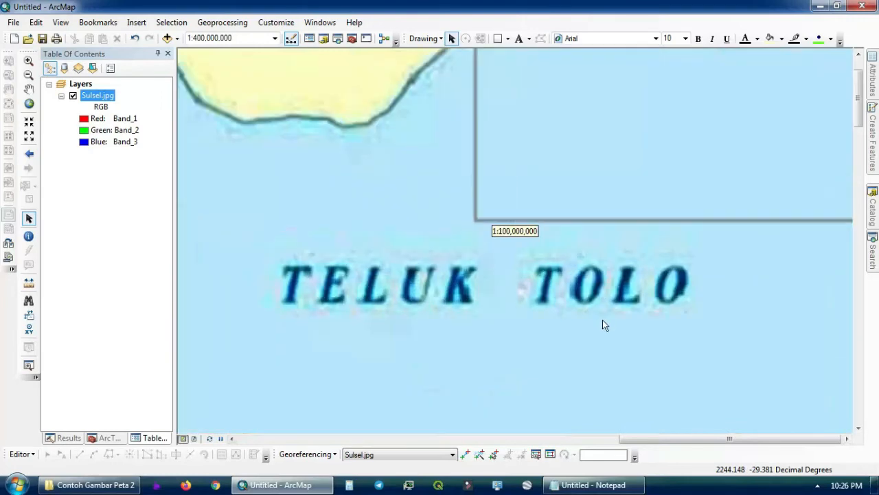
click(465, 454)
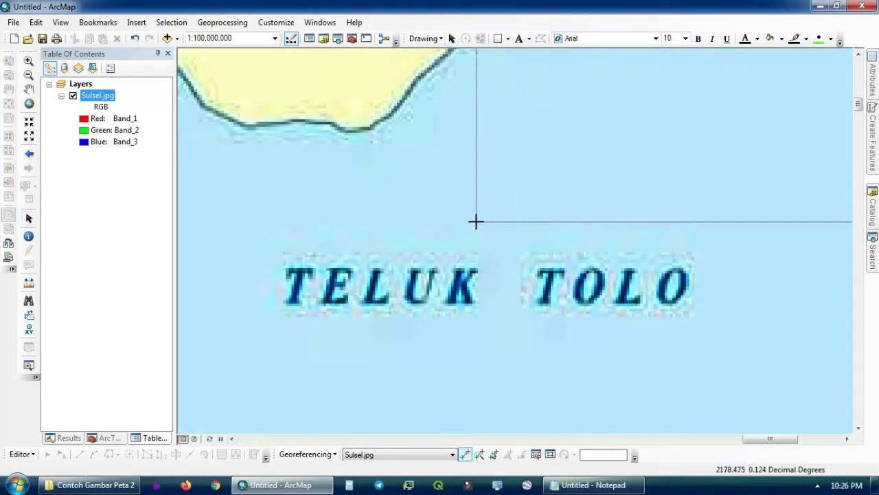
scroll(476, 221, up, 8)
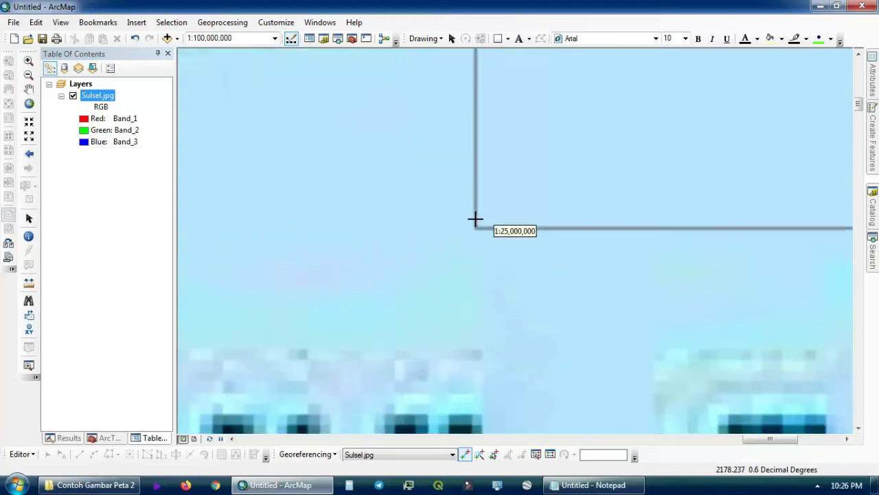
scroll(482, 243, up, 4)
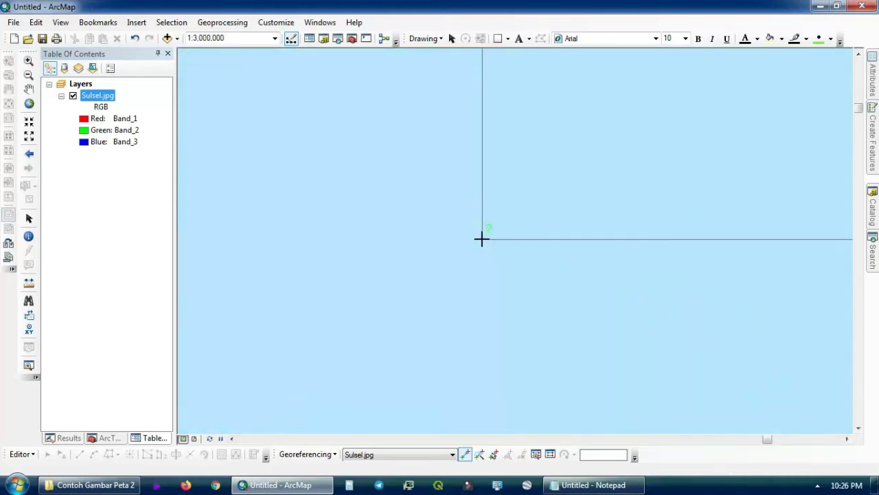
click(482, 239)
Step: Set the second control point's DMS coordinates to longitude 121 45 0 East and latitude 2 0 0 South
right_click(482, 239)
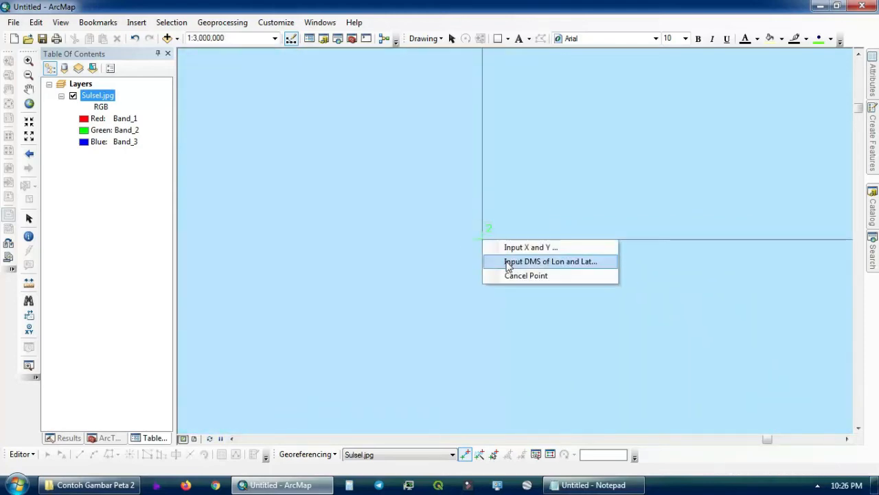
click(509, 261)
click(594, 485)
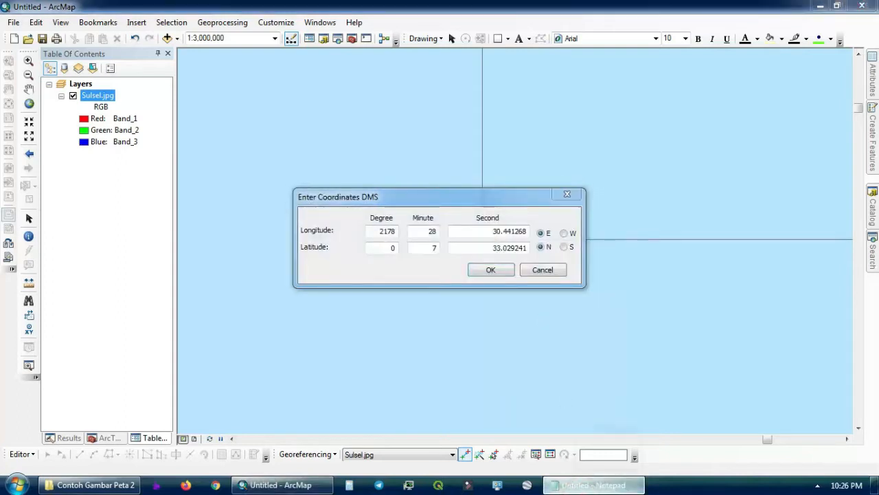
drag(721, 312, 696, 261)
click(369, 231)
drag(364, 231, 410, 240)
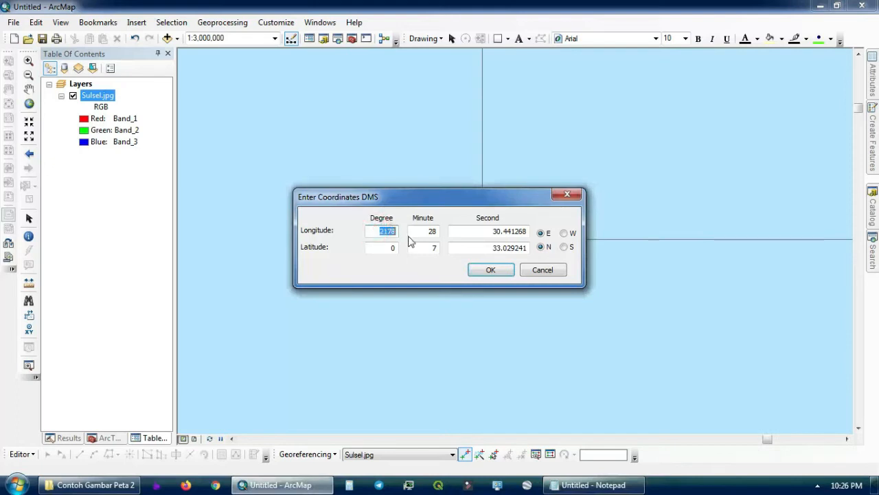
text(12)
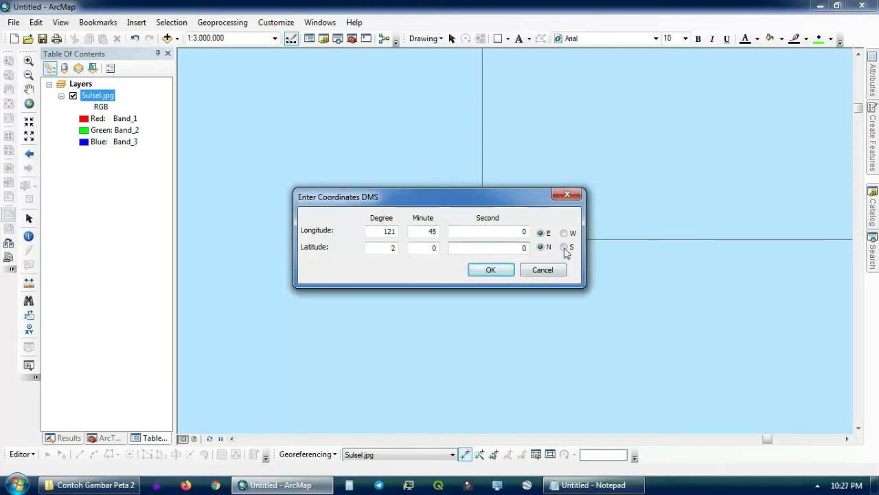
click(564, 247)
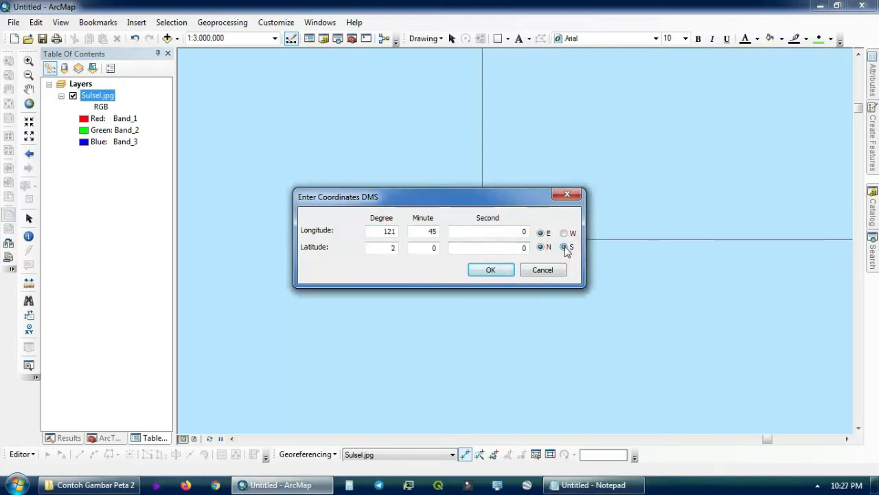
click(494, 268)
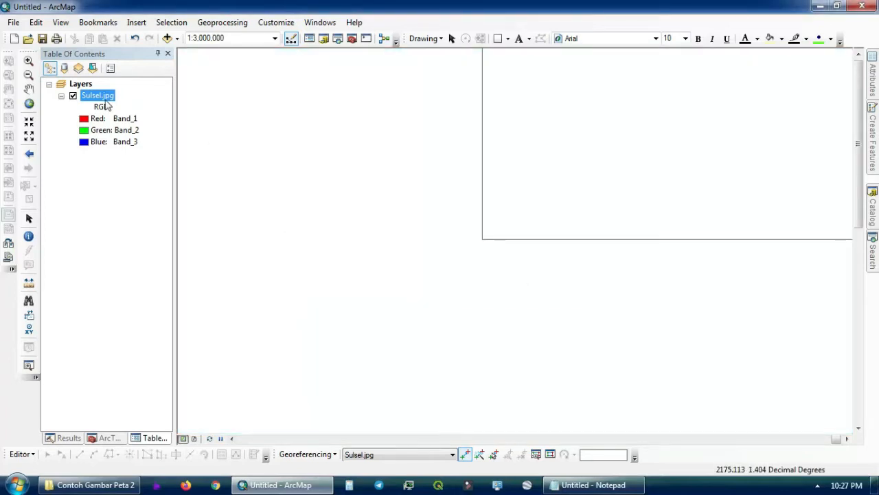
Step: Add ADMIN_KABUPATEN_SULAWESI.shp from the Data Administrasi folder and move its layer below Sulsel.jpg
right_click(105, 100)
click(168, 168)
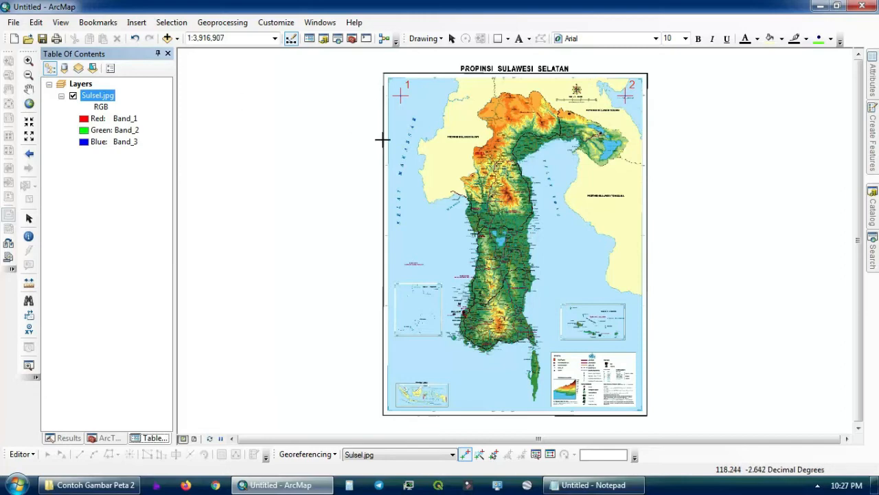
click(166, 38)
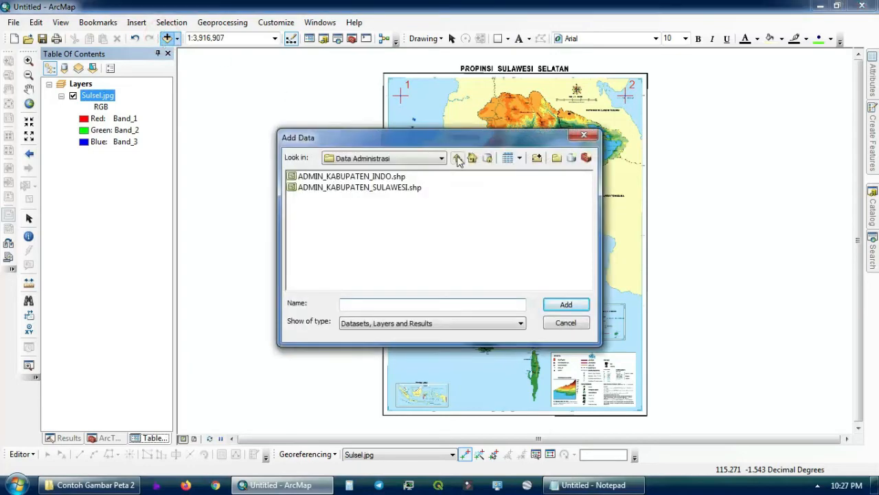
click(458, 160)
double_click(363, 198)
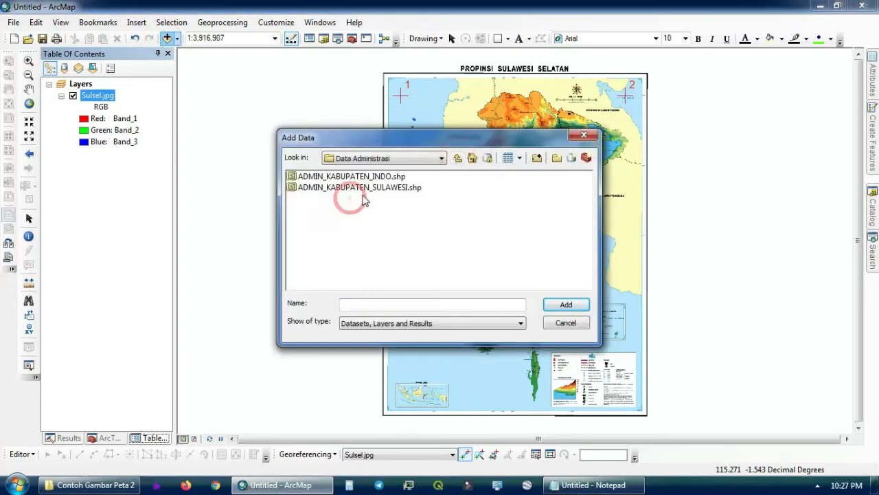
click(371, 189)
click(558, 305)
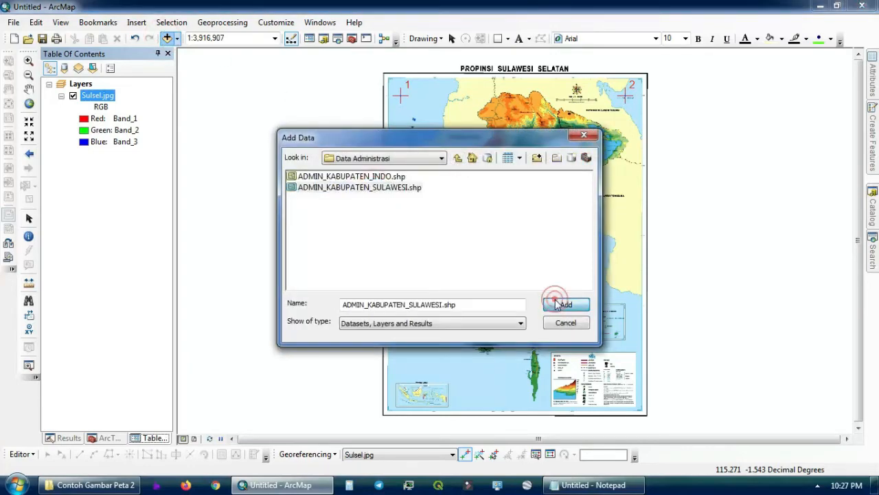
click(546, 304)
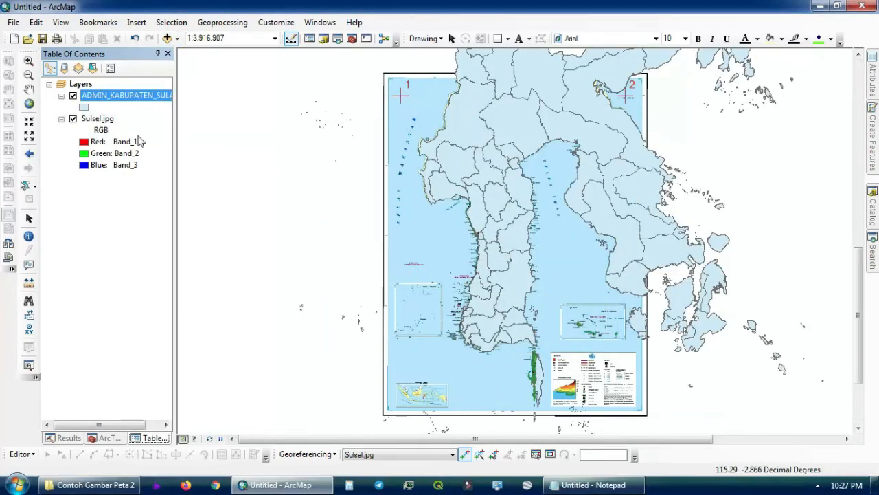
mouse_move(131, 96)
mouse_down()
mouse_move(137, 173)
mouse_move(114, 88)
mouse_move(114, 164)
mouse_up()
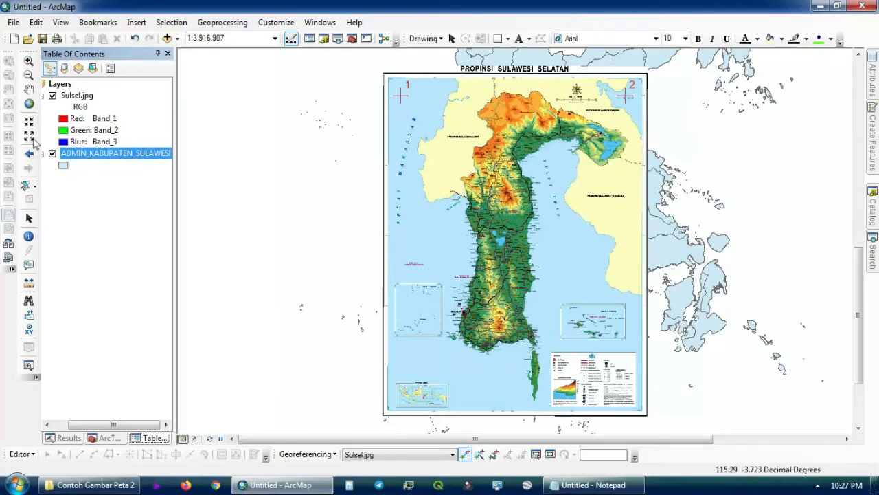
Step: Draw a guide rectangle over the map's lower-left corner, from the lowest latitude tick to the first longitude tick on the bottom edge
click(29, 60)
drag(386, 378, 429, 420)
scroll(409, 398, down, 1)
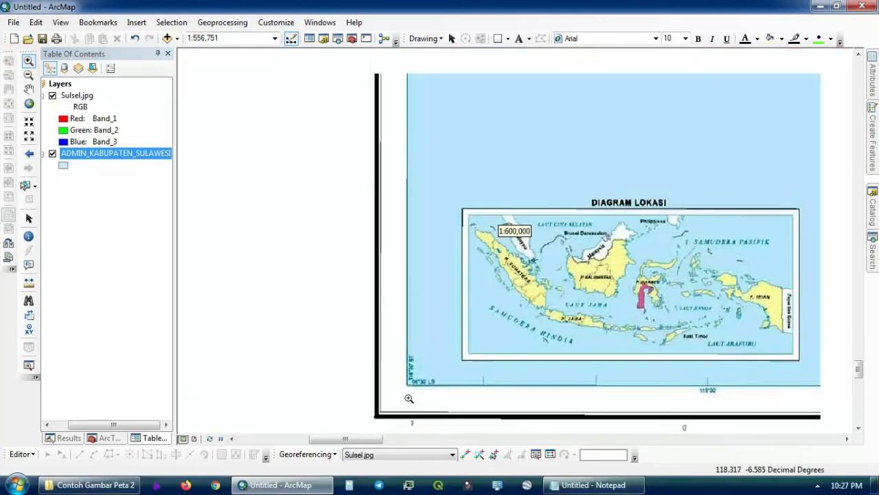
scroll(412, 391, down, 1)
scroll(413, 381, down, 1)
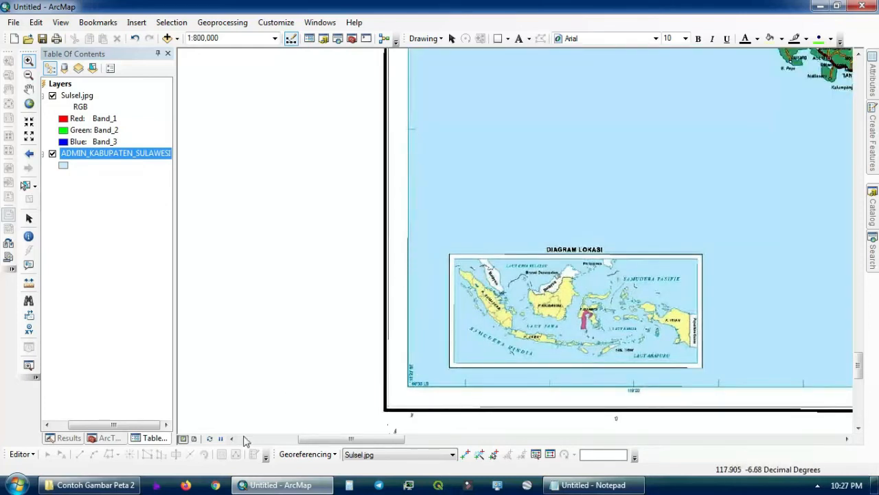
click(501, 39)
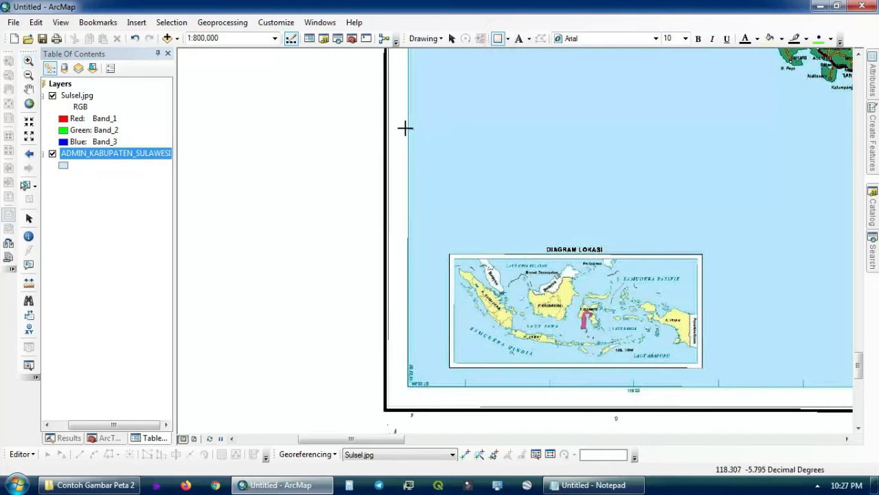
drag(405, 128, 466, 394)
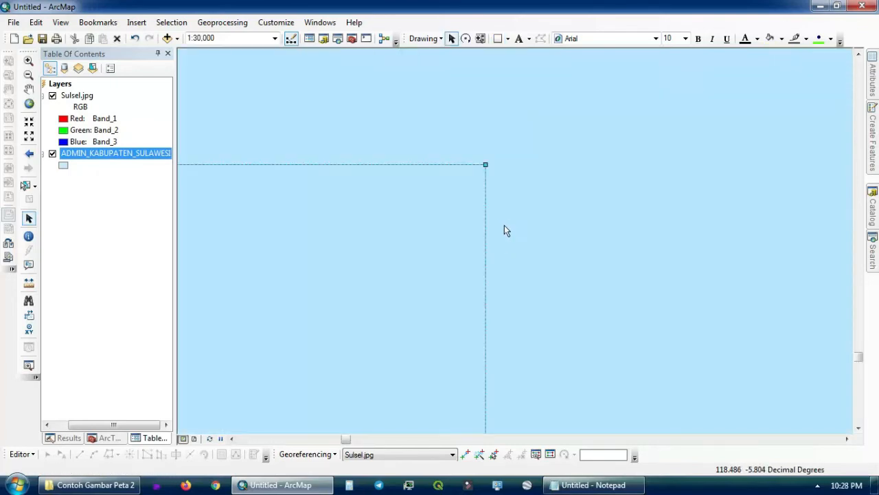
Step: Add the third control point on the guide rectangle's upper-right corner, with DMS coordinates longitude 118 30 0 East and latitude 5 45 South
click(465, 454)
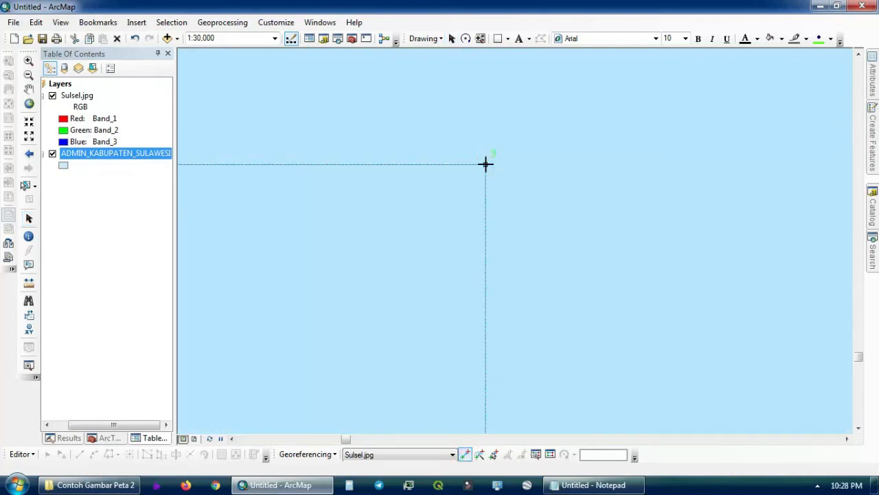
click(486, 164)
right_click(486, 165)
click(514, 192)
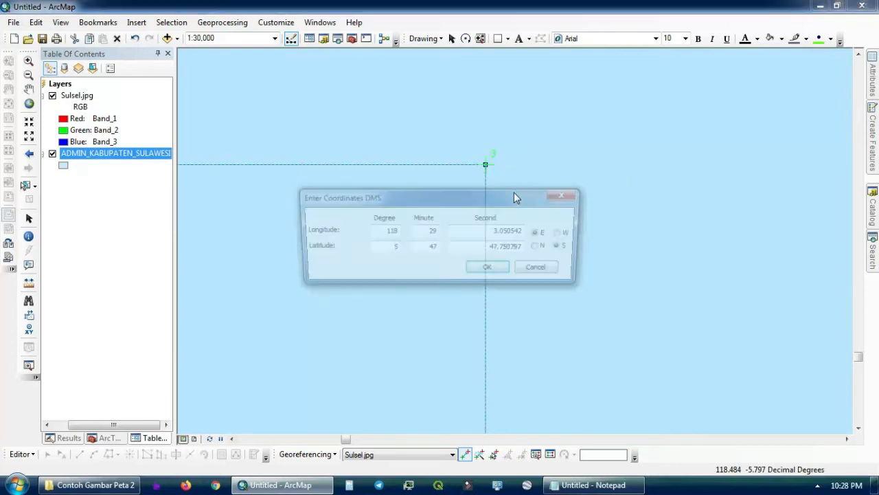
drag(480, 194, 526, 234)
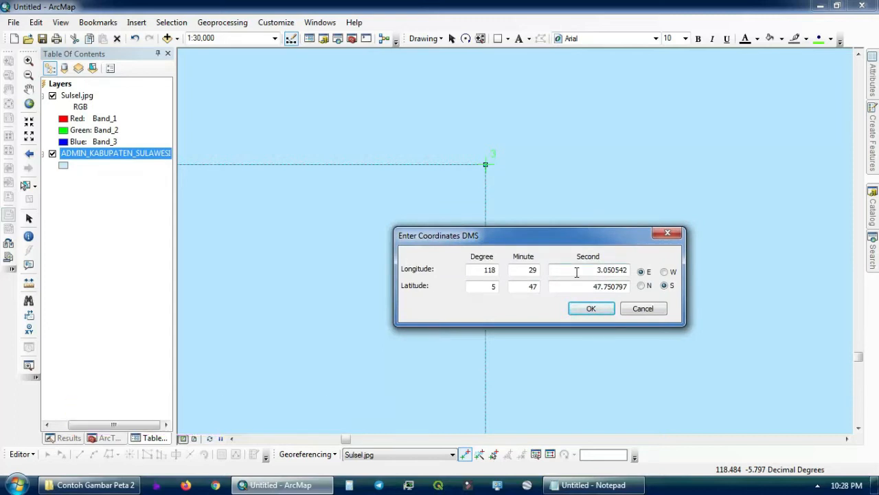
double_click(530, 270)
drag(587, 271, 646, 274)
text(0)
drag(479, 289, 632, 289)
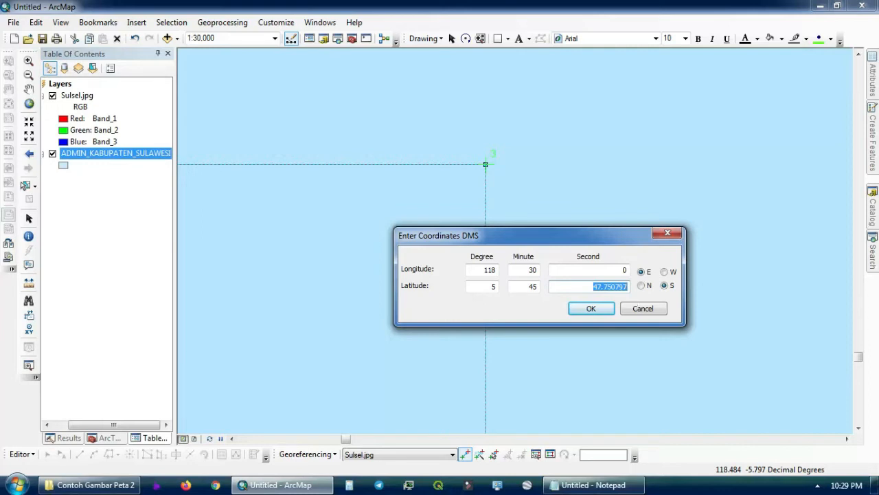
click(592, 309)
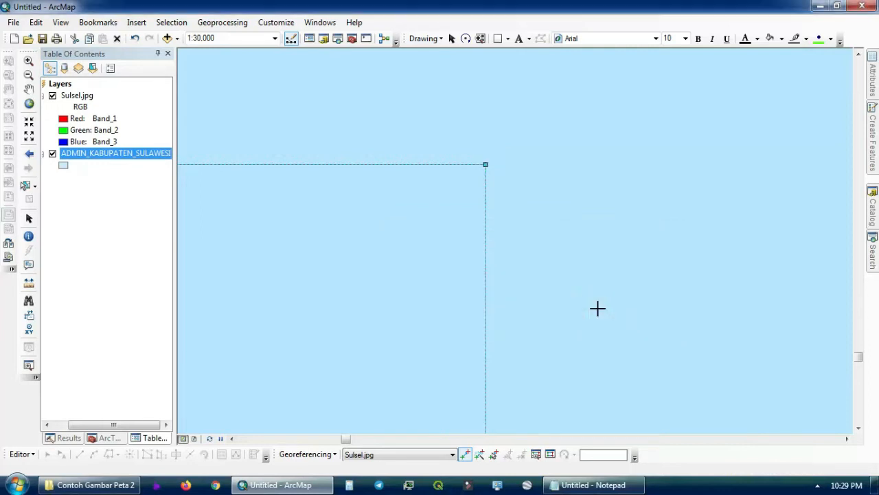
Step: Draw a guide rectangle over the map's lower-right corner, from the last longitude tick on the bottom edge to the lowest right-edge latitude tick
right_click(147, 153)
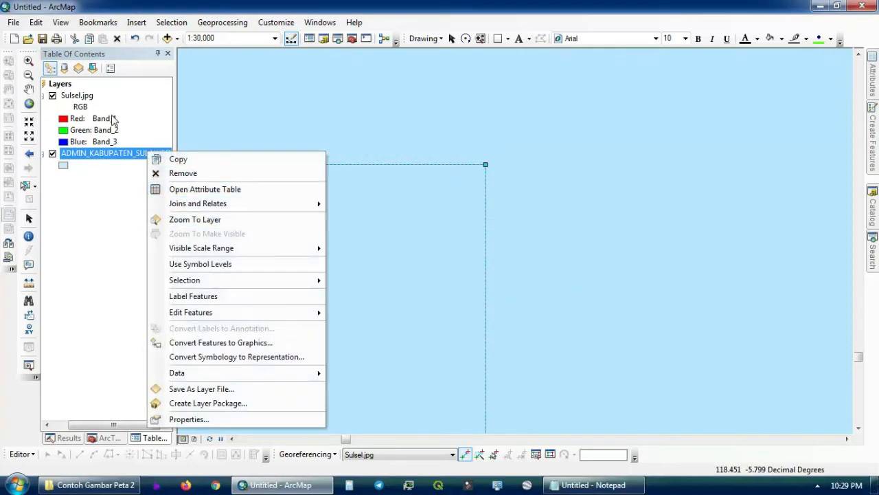
right_click(88, 96)
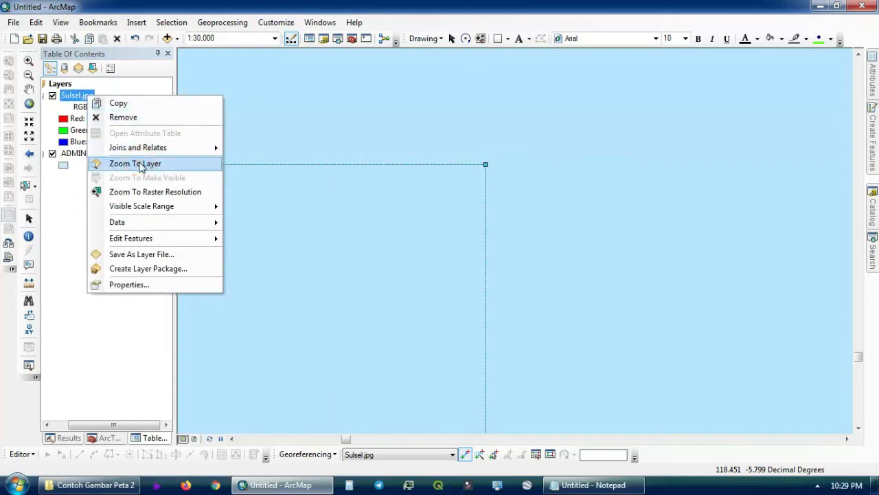
click(141, 165)
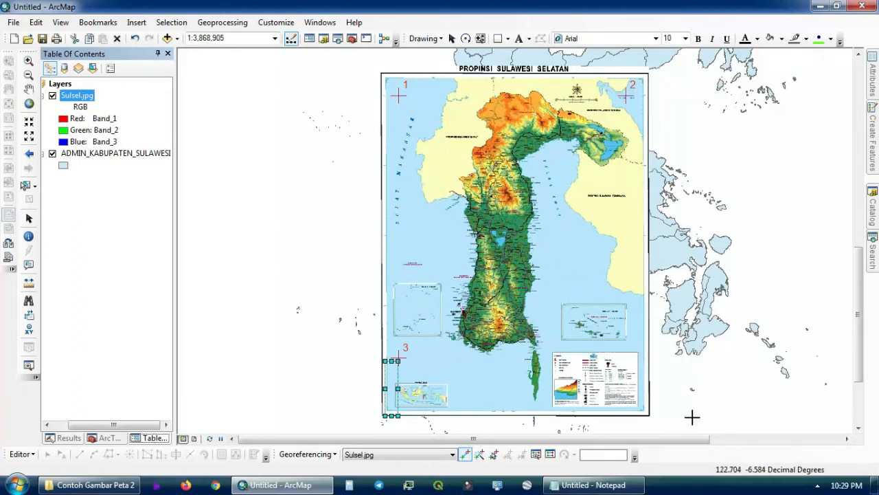
key(z)
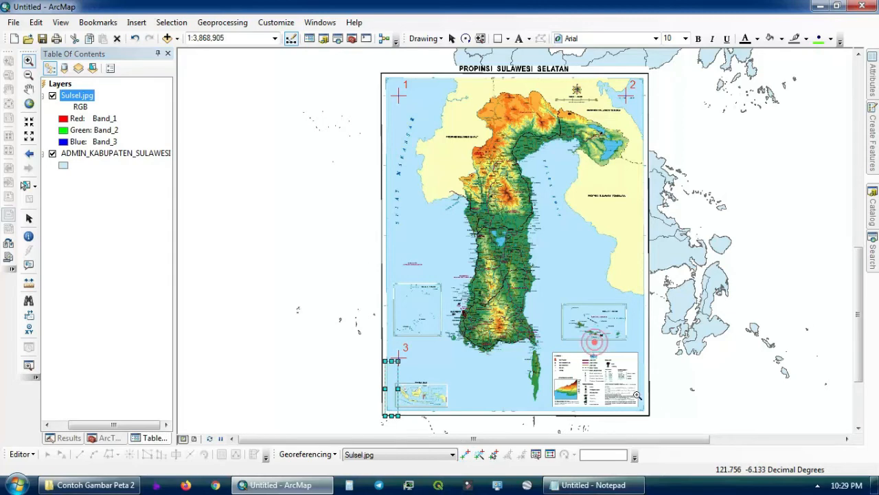
drag(595, 342, 664, 423)
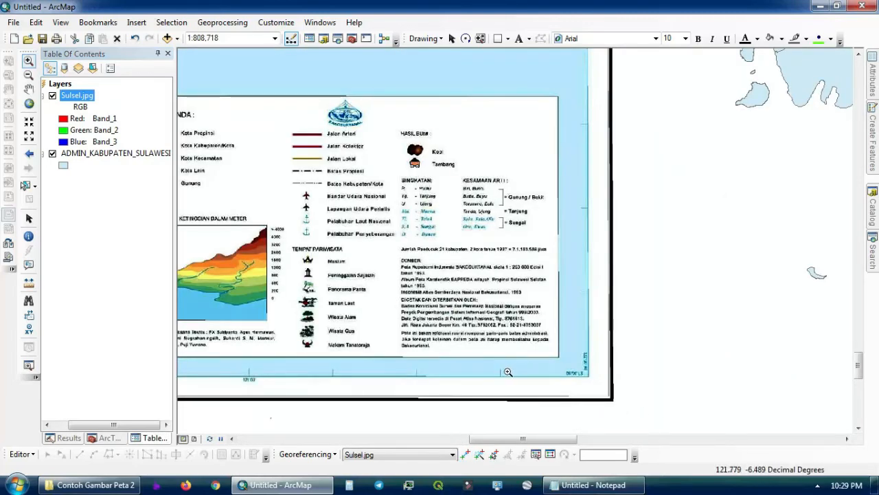
click(498, 39)
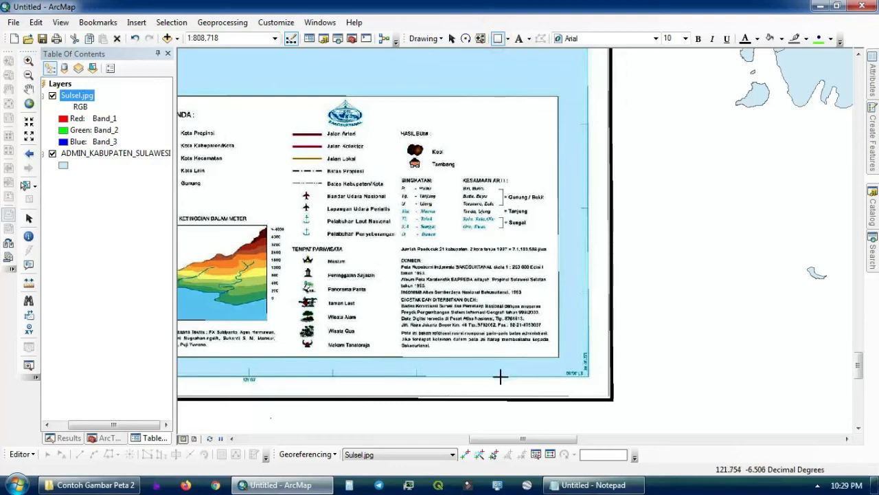
drag(500, 376, 588, 206)
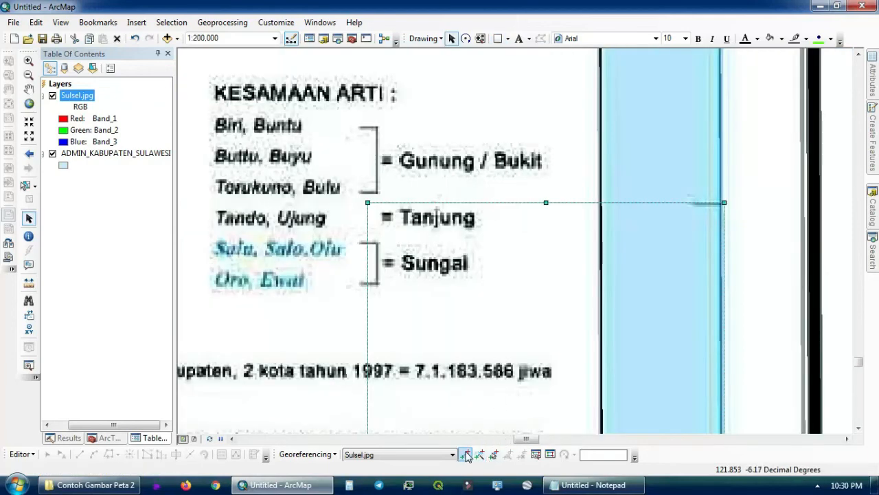
Step: Add the fourth control point on the new guide rectangle's upper-left corner, with DMS coordinates longitude 121 45 0 East and latitude 6 0 0 South
click(466, 454)
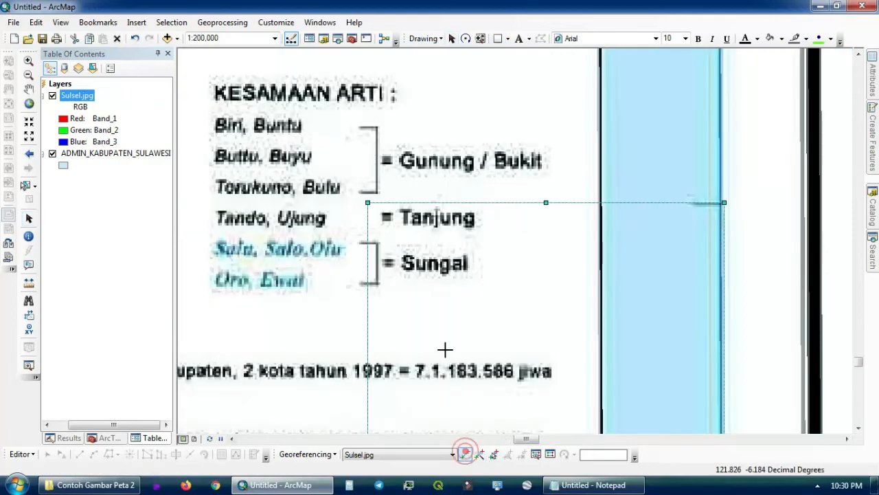
click(366, 202)
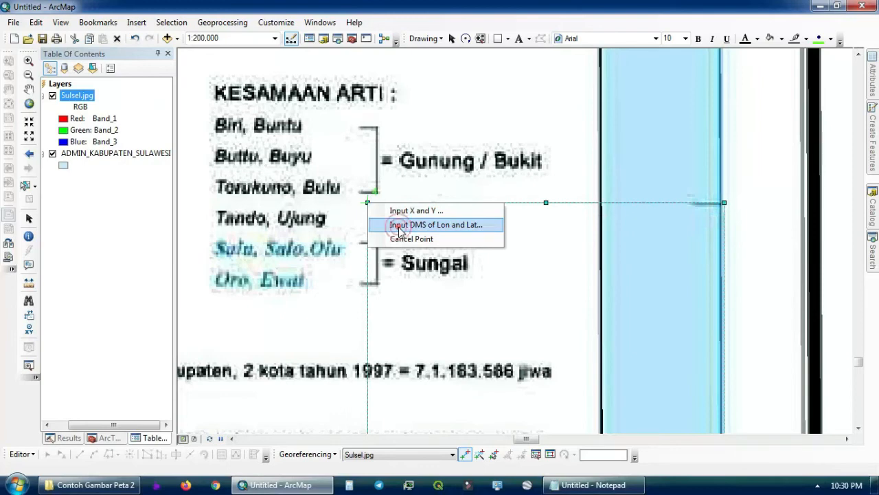
click(400, 231)
double_click(534, 234)
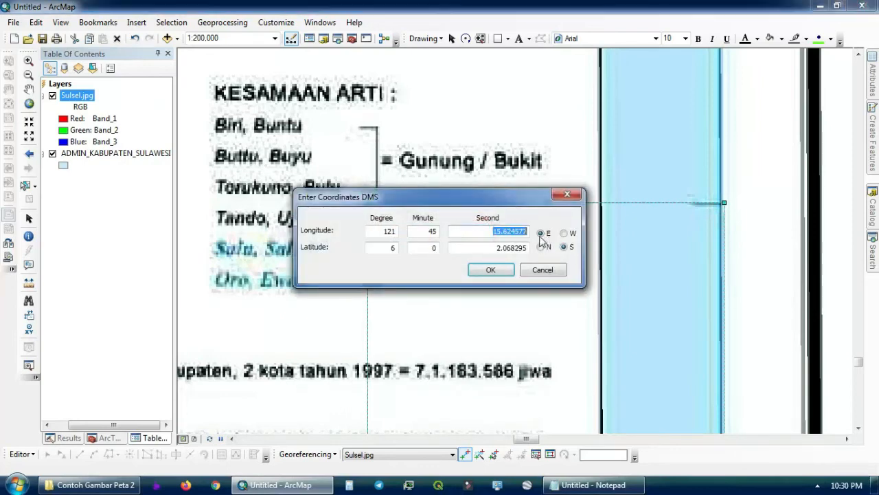
double_click(383, 230)
click(425, 230)
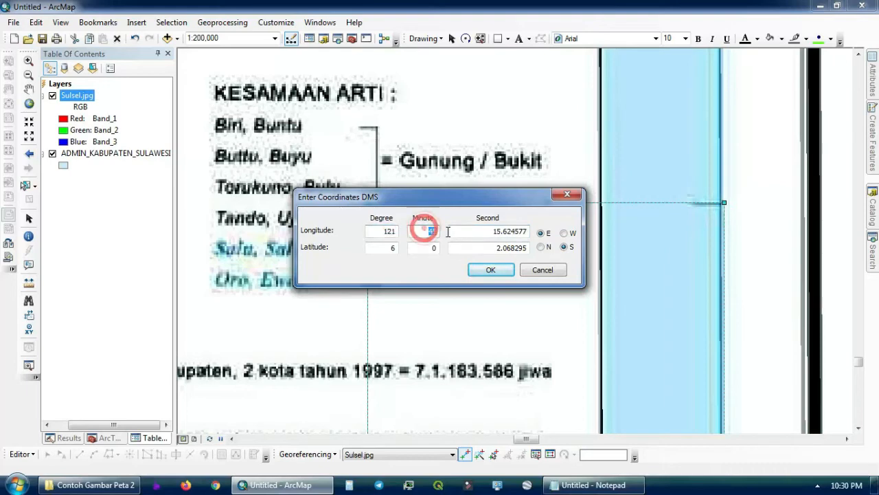
double_click(467, 232)
text(0)
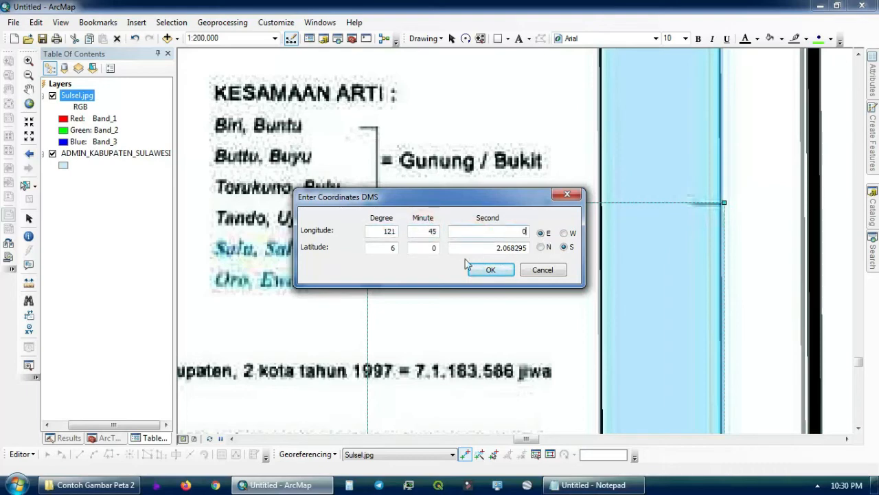
click(424, 248)
double_click(475, 248)
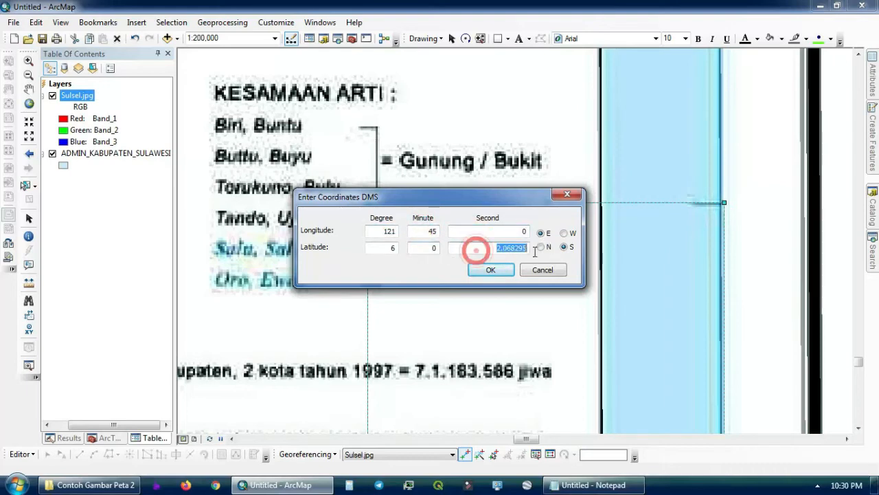
text(0)
click(492, 269)
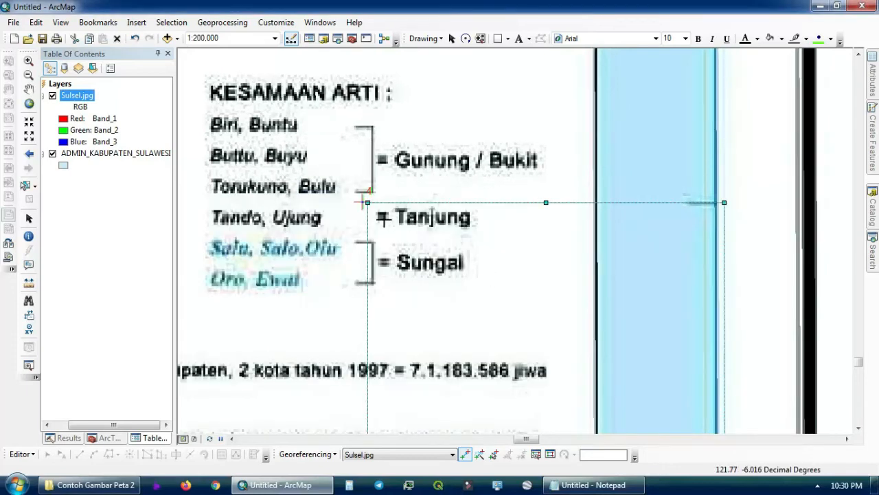
Step: Show the full extent of Sulsel.jpg and save its control point transformation with Update Georeferencing
right_click(86, 102)
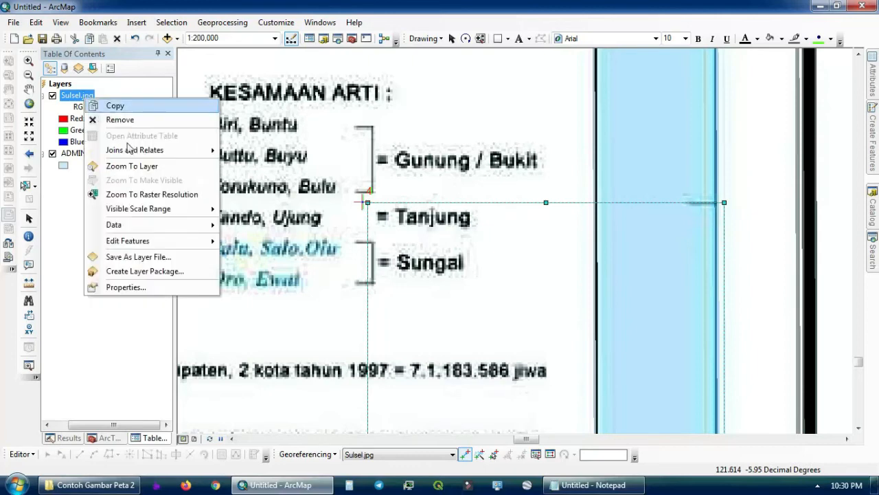
click(143, 167)
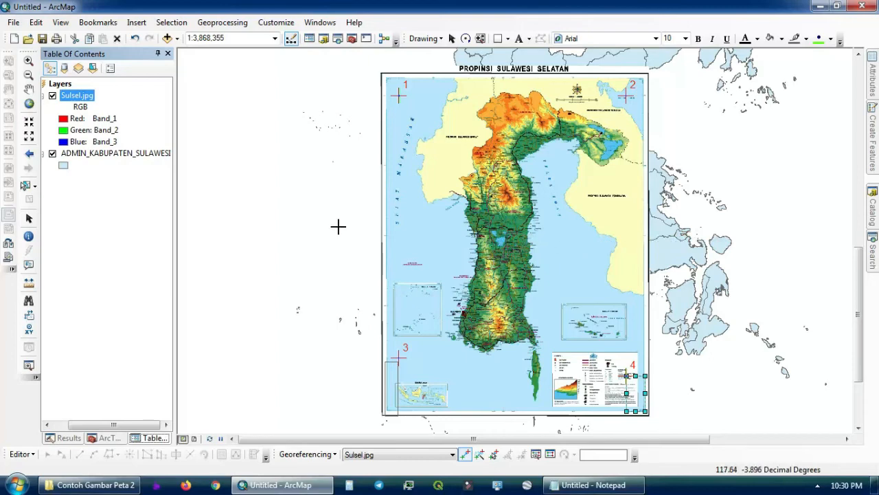
click(335, 455)
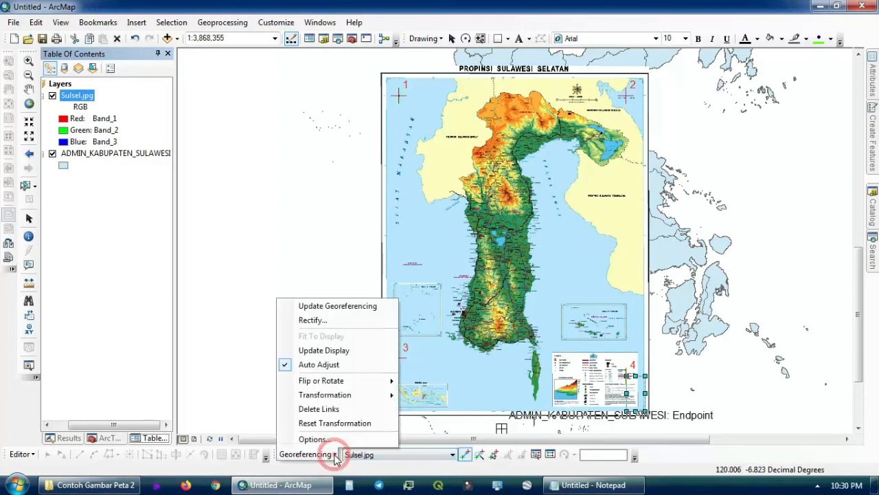
click(326, 306)
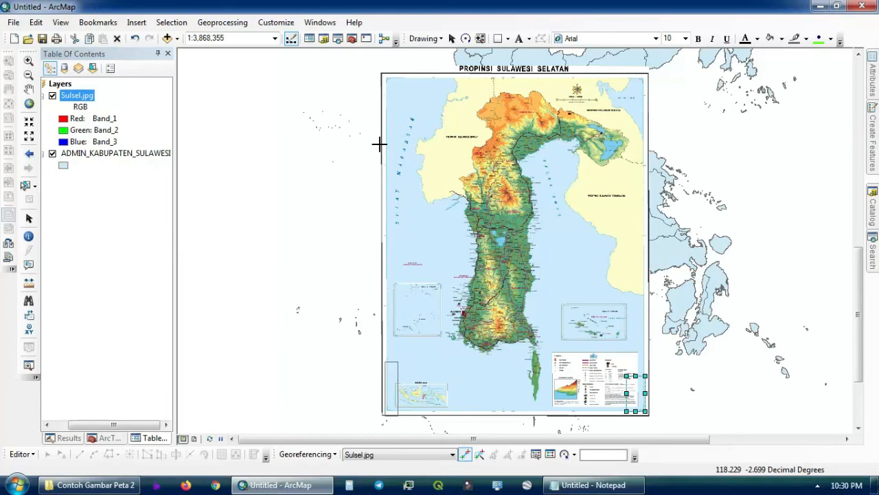
Step: Switch to the Contoh Gambar Peta 2 folder and select the Sulsel.jpg.aux and Sulsel.jgwx files to check the georeferencing output
click(110, 485)
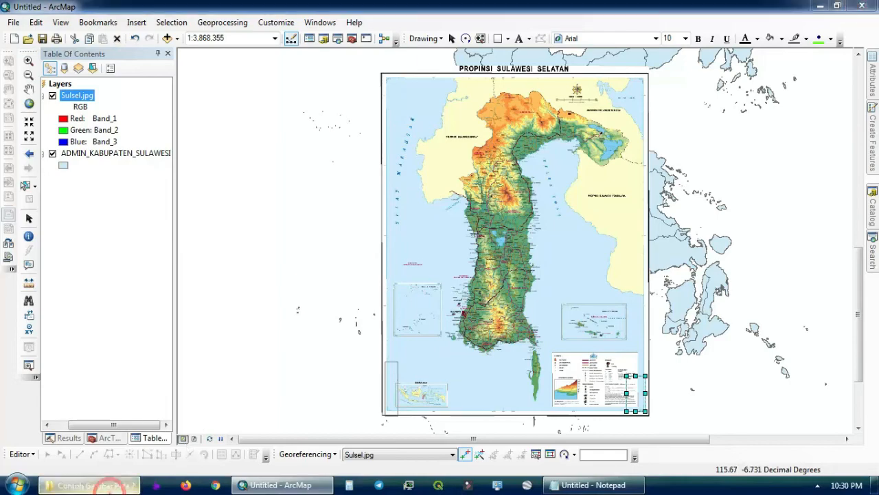
click(249, 286)
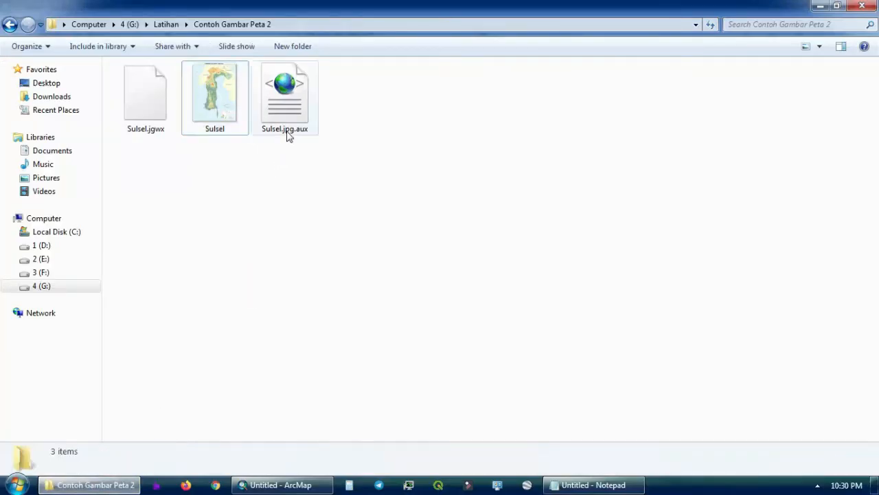
click(287, 136)
ctrl+click(147, 131)
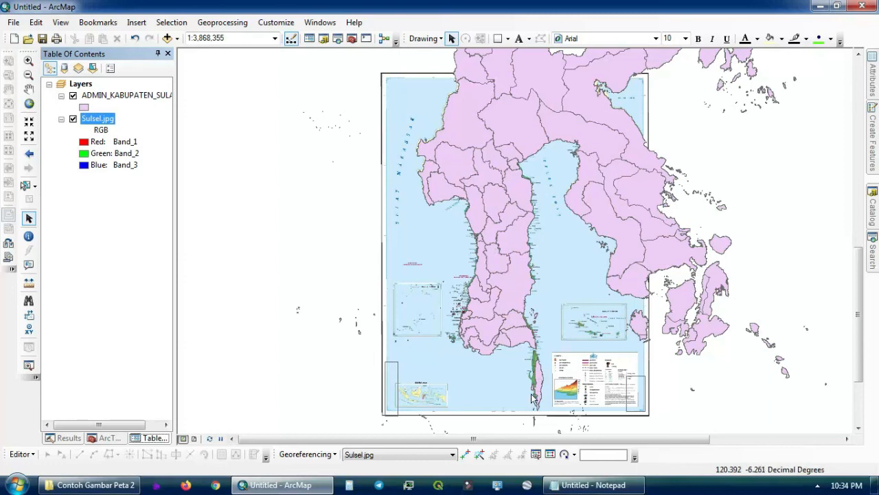
Step: Examine the printed coordinate labels and grid ticks at the upper-left and upper-right corners of the georeferenced map
scroll(542, 409, up, 5)
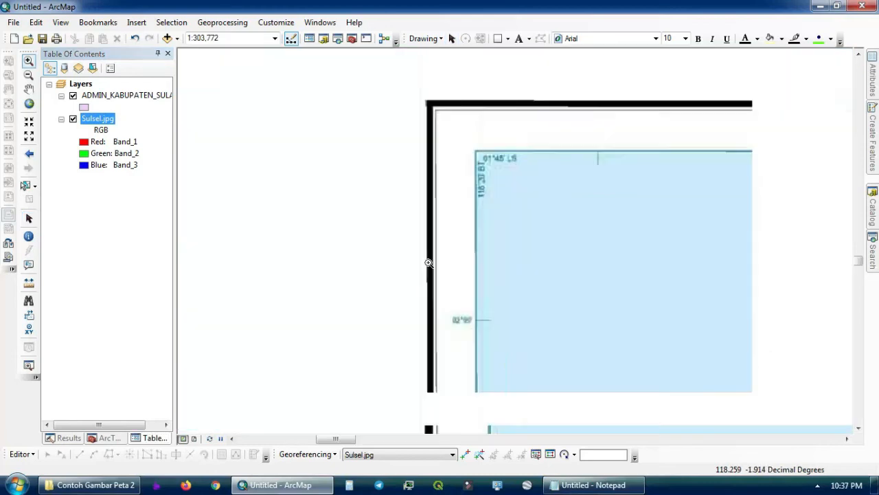
scroll(426, 261, up, 2)
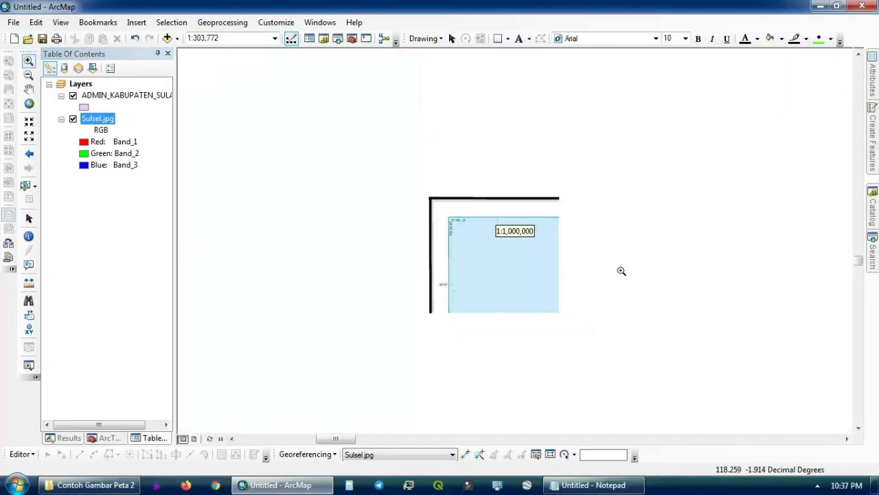
click(775, 440)
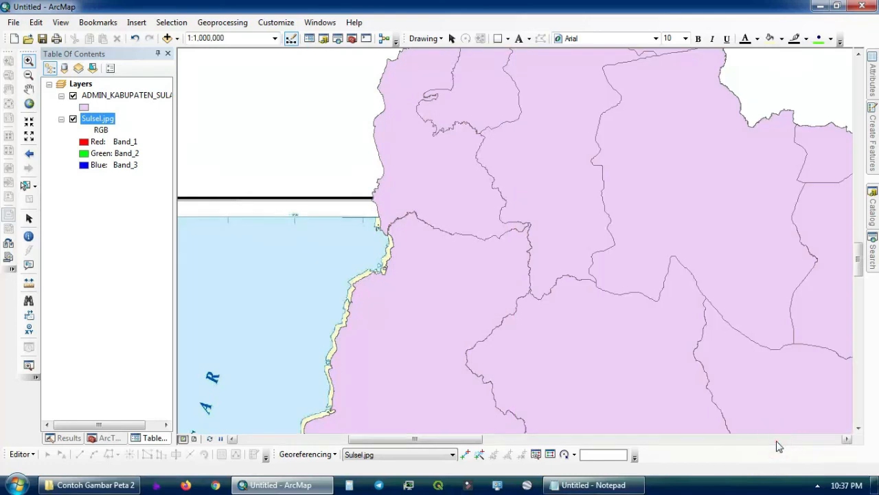
click(777, 440)
drag(741, 211, 793, 271)
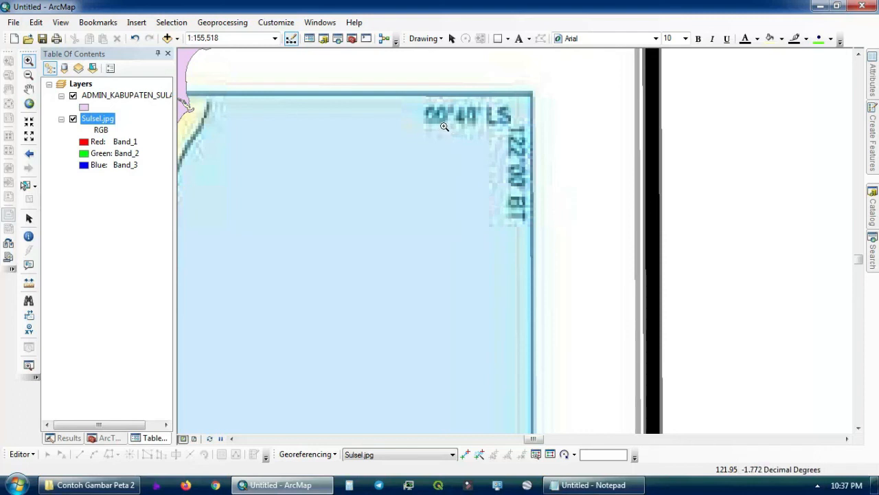
scroll(445, 127, up, 3)
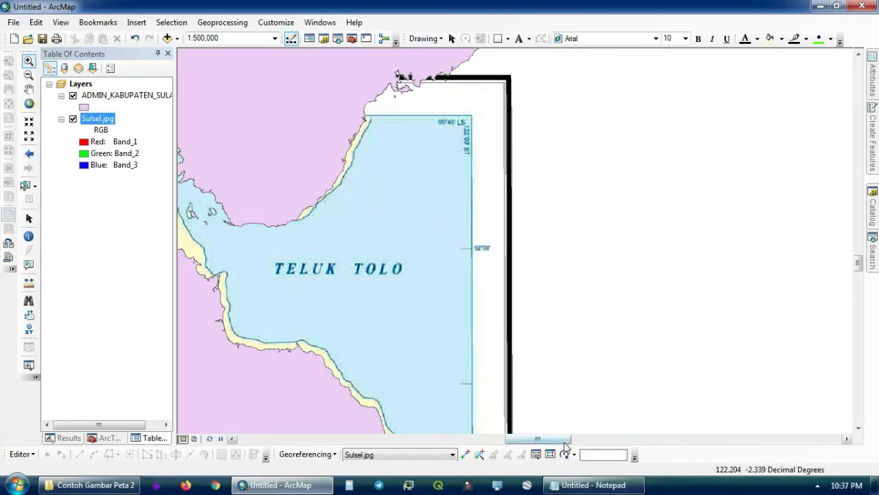
drag(562, 445, 369, 444)
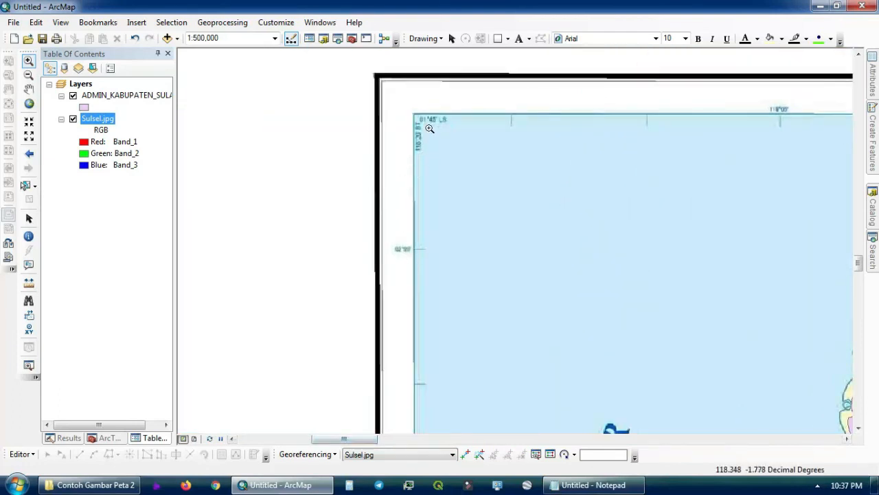
Step: Compare the administrative shapefile's coastline with the coastline on the georeferenced map along the Sulawesi peninsula
scroll(432, 268, down, 3)
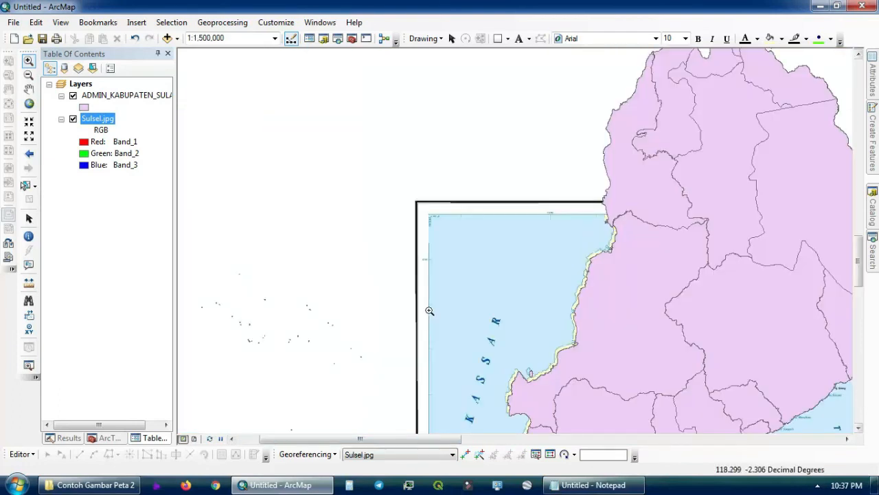
scroll(430, 311, up, 2)
scroll(418, 316, down, 3)
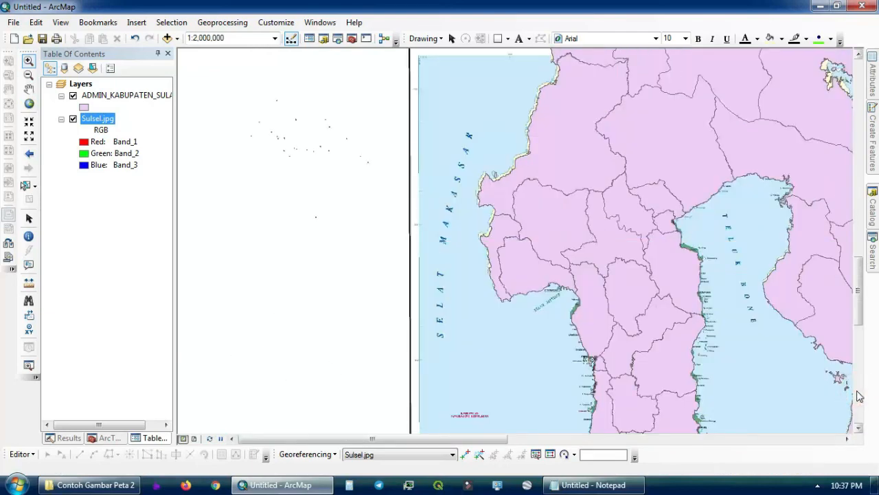
scroll(740, 242, up, 4)
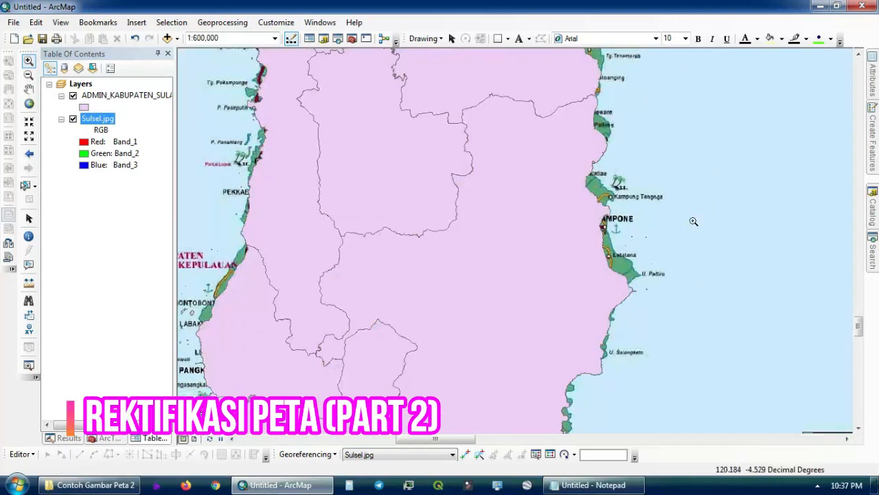
scroll(642, 307, down, 6)
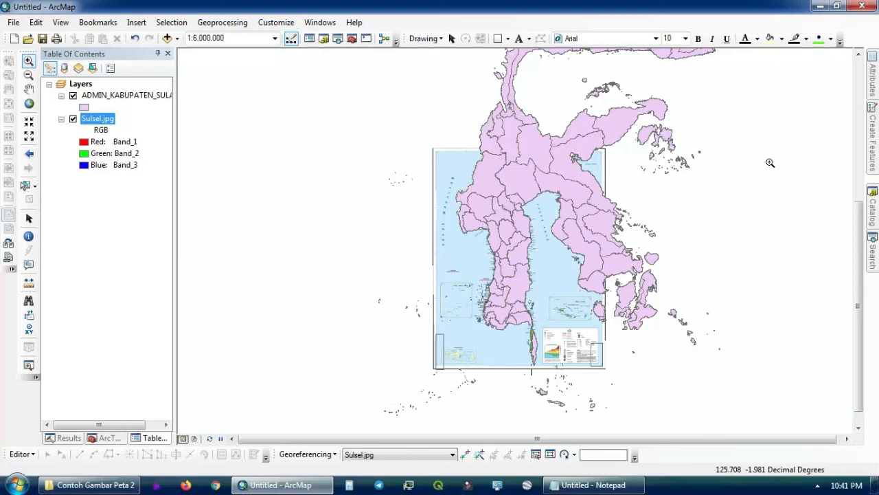
Step: Minimize the ArcMap, Contoh Gambar Peta 2 folder and Notepad windows to return to the desktop
click(819, 8)
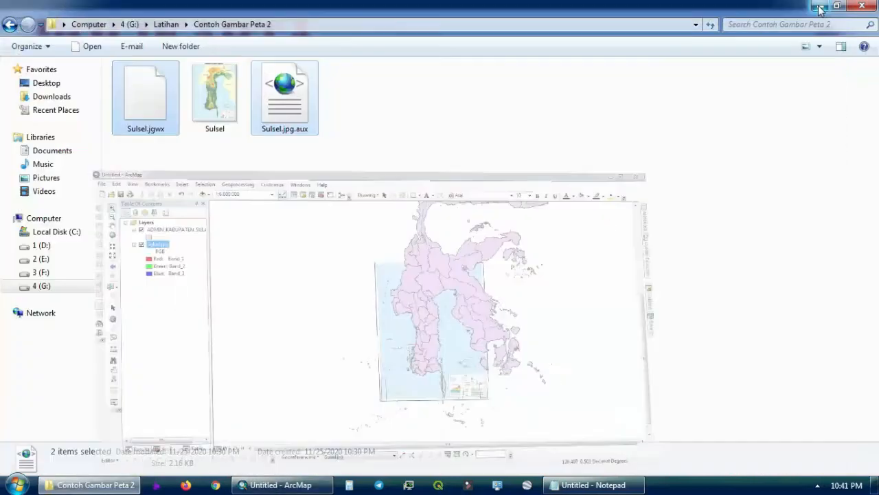
click(819, 9)
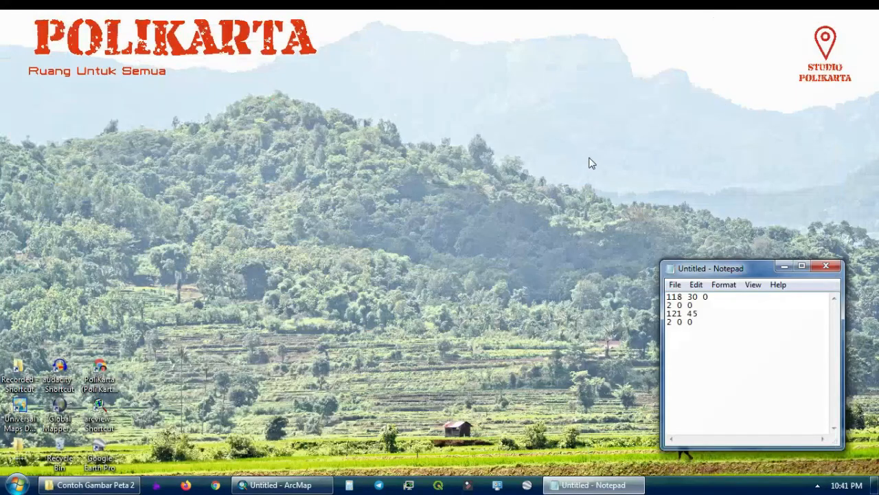
click(781, 266)
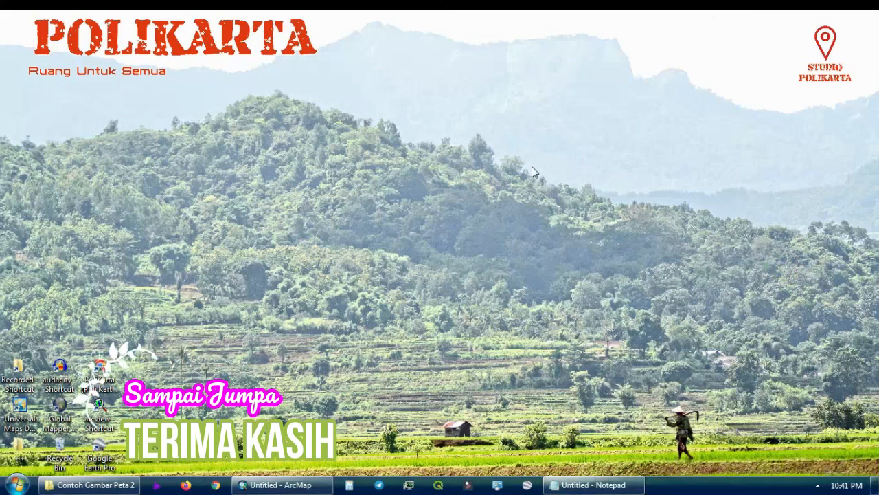